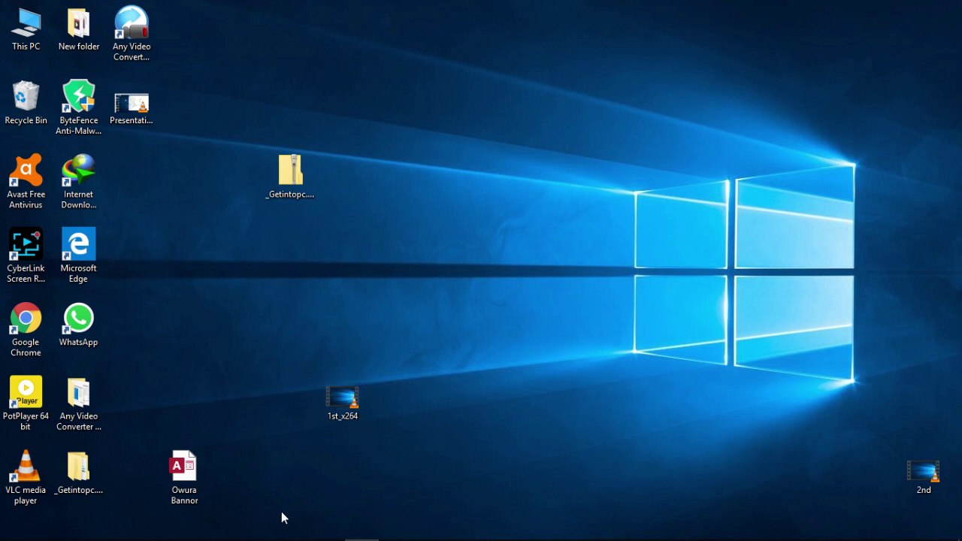
Launch Access, open the most recent database and open the CUSTOMER table
mouse_move(205, 538)
click(257, 528)
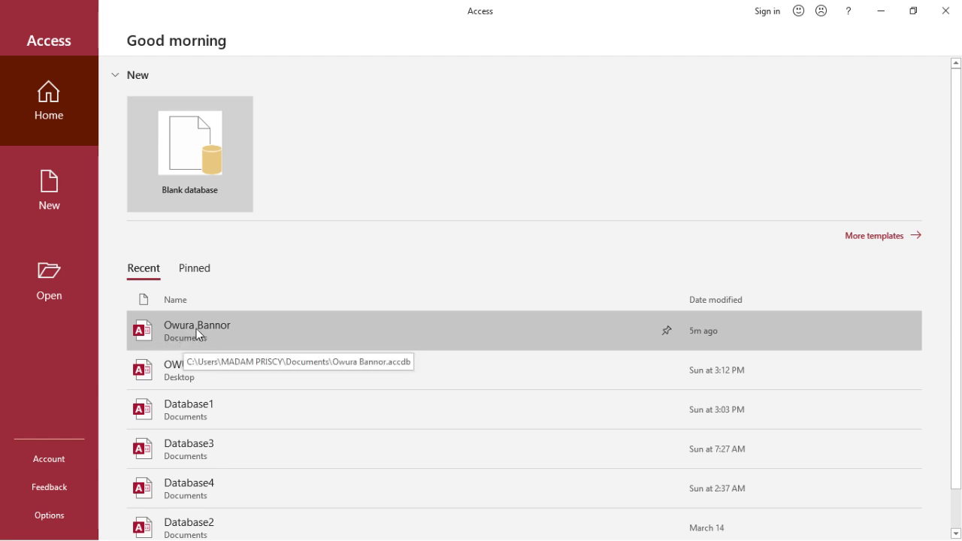
click(196, 329)
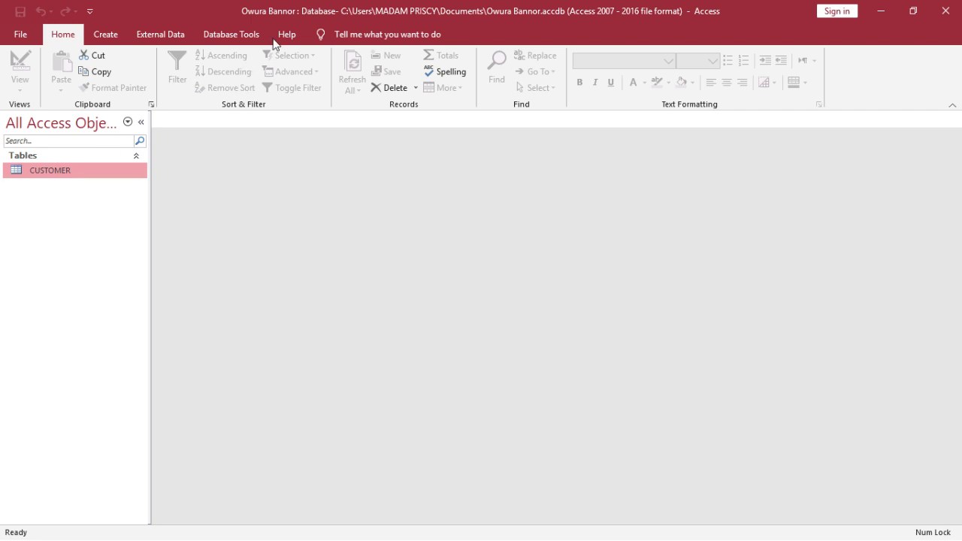
double_click(126, 175)
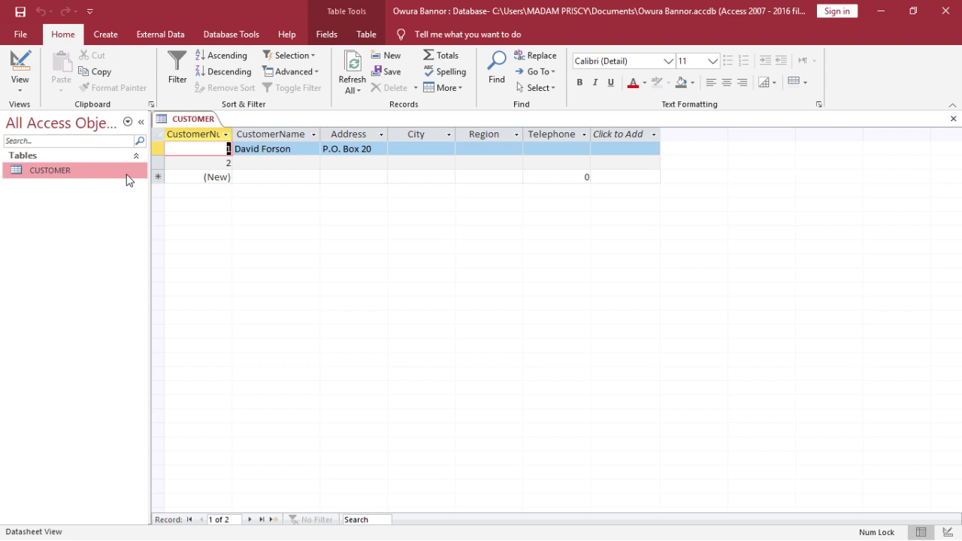
In Design view, change the Telephone field's data type from Number to Short Text
click(20, 72)
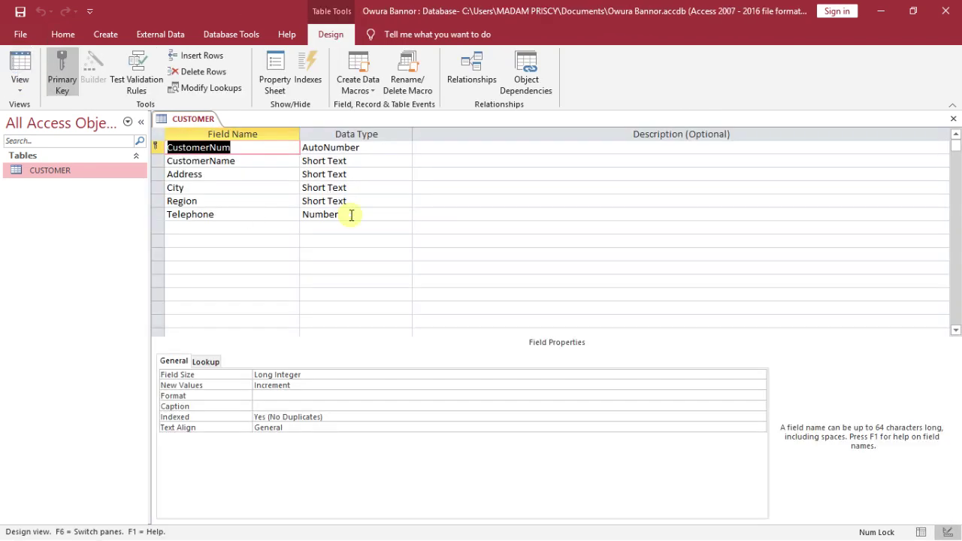
click(351, 215)
click(405, 214)
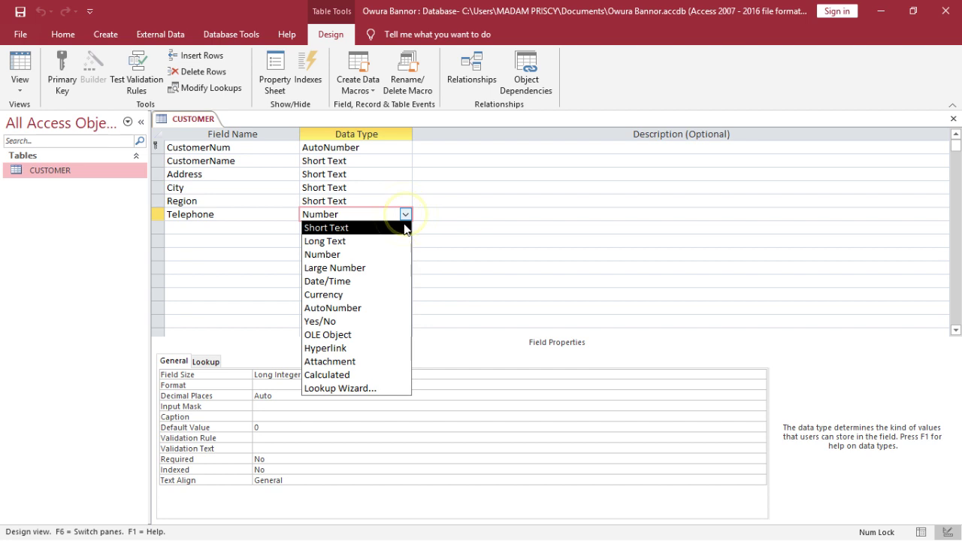
click(403, 228)
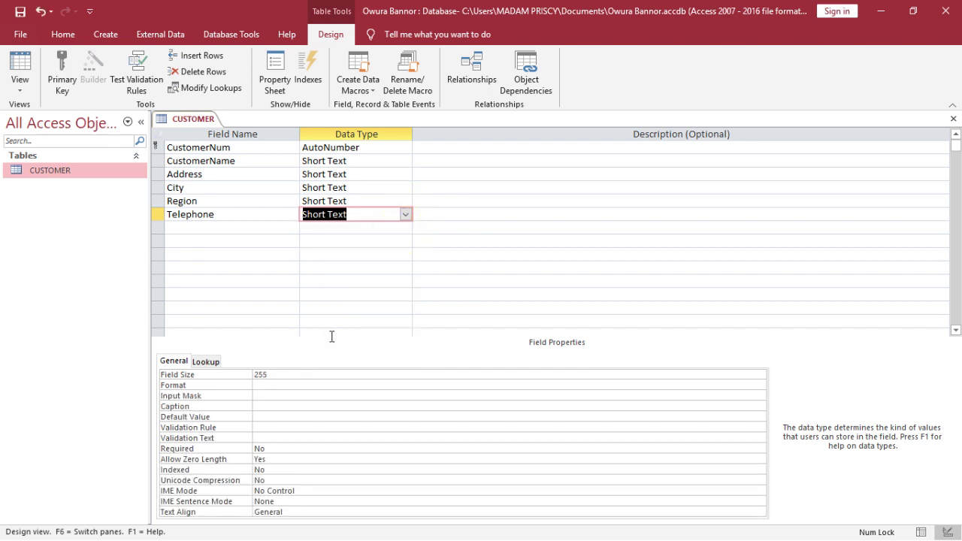
click(301, 394)
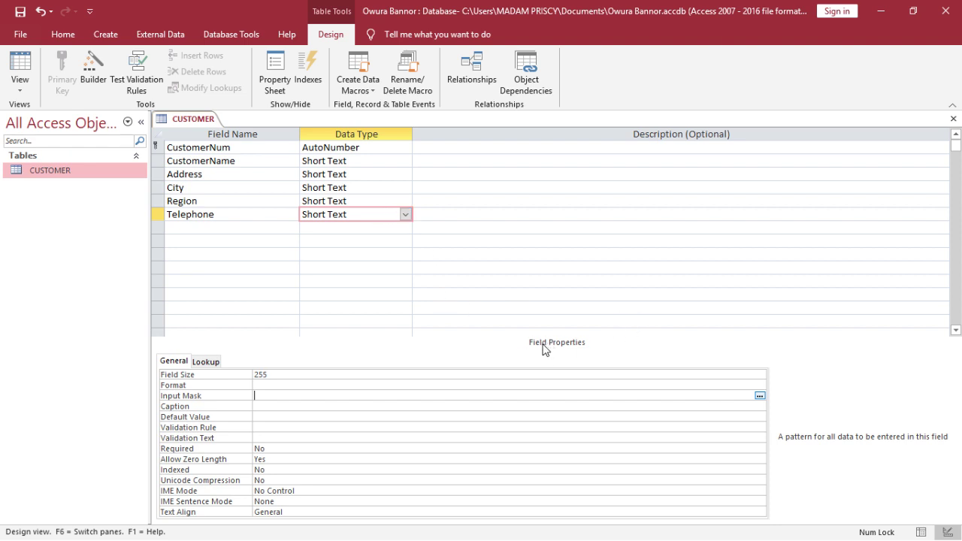
click(291, 392)
text(()
text(000)
key(Up)
key(Up)
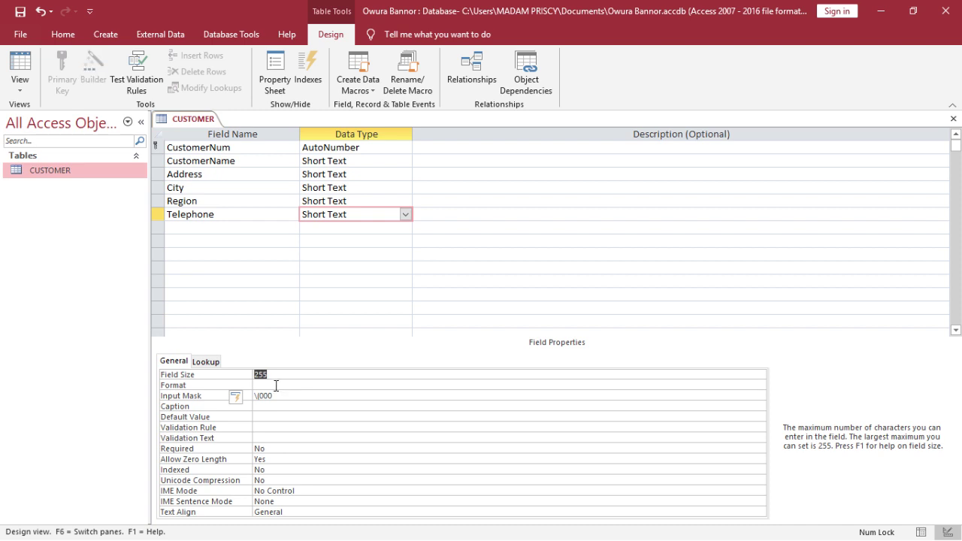
click(278, 393)
key(BackSpace)
key(BackSpace)
key(BackSpace)
key(BackSpace)
key(BackSpace)
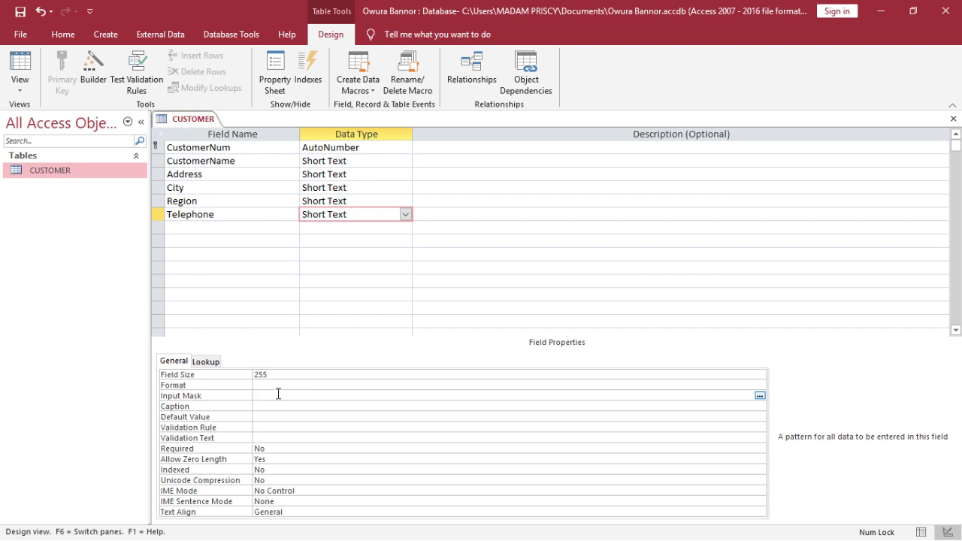
text((000)-000)
text(-0000)
click(21, 12)
In Datasheet view, fill record 1 with City Cape Coast, Region Central and its telephone number
click(20, 59)
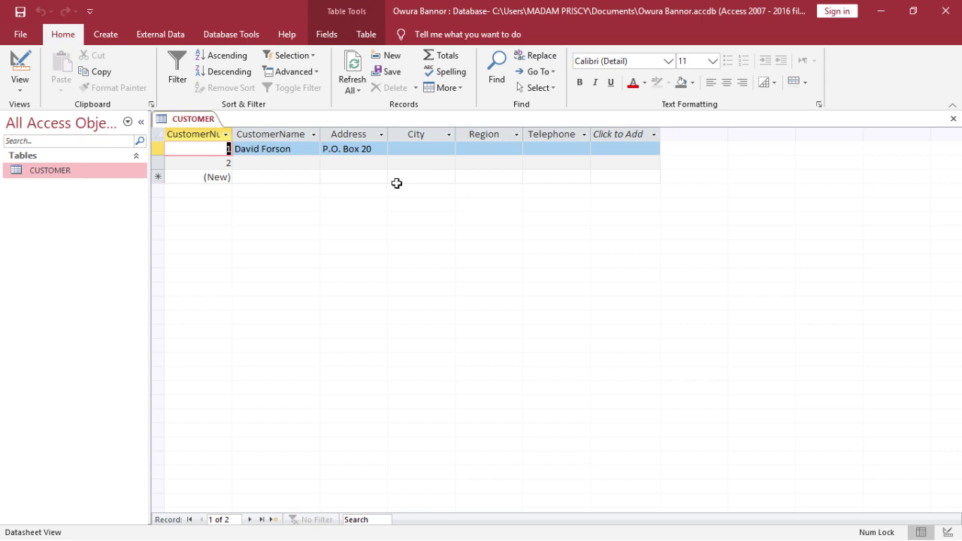
click(366, 151)
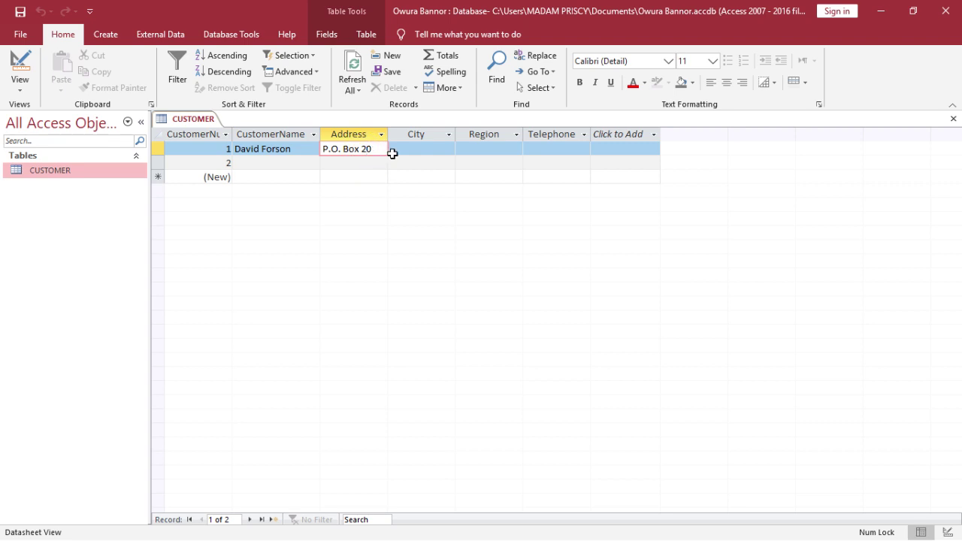
click(383, 152)
key(Tab)
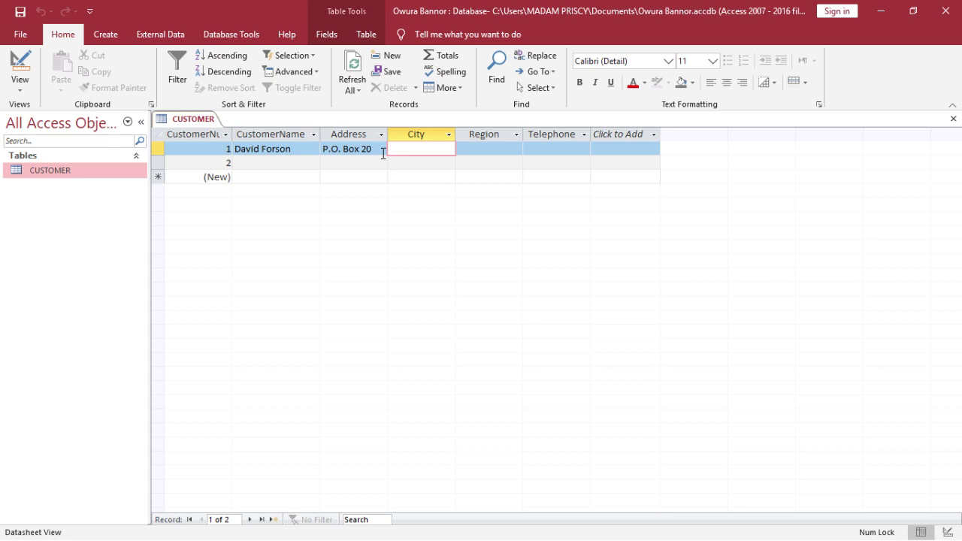
text(Cape Coast)
key(Tab)
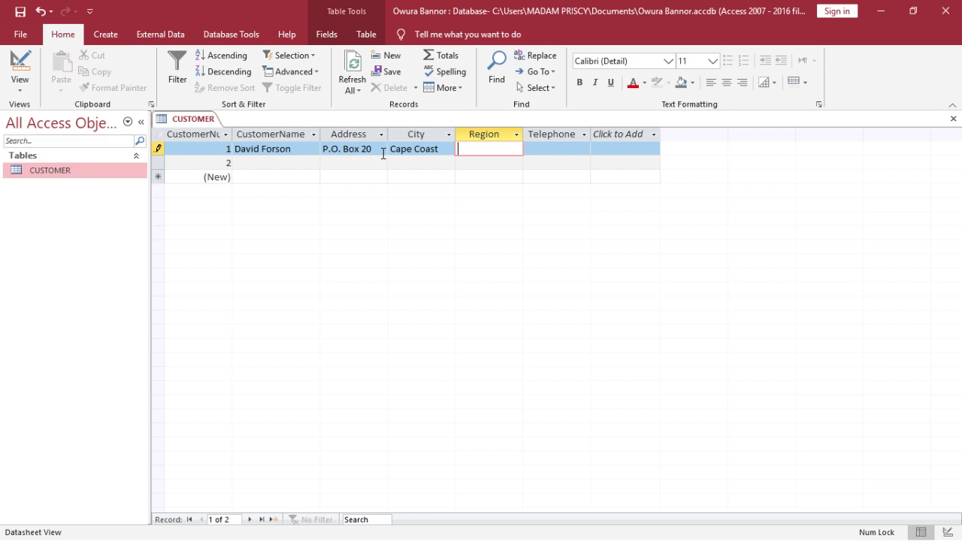
text(Central)
key(Tab)
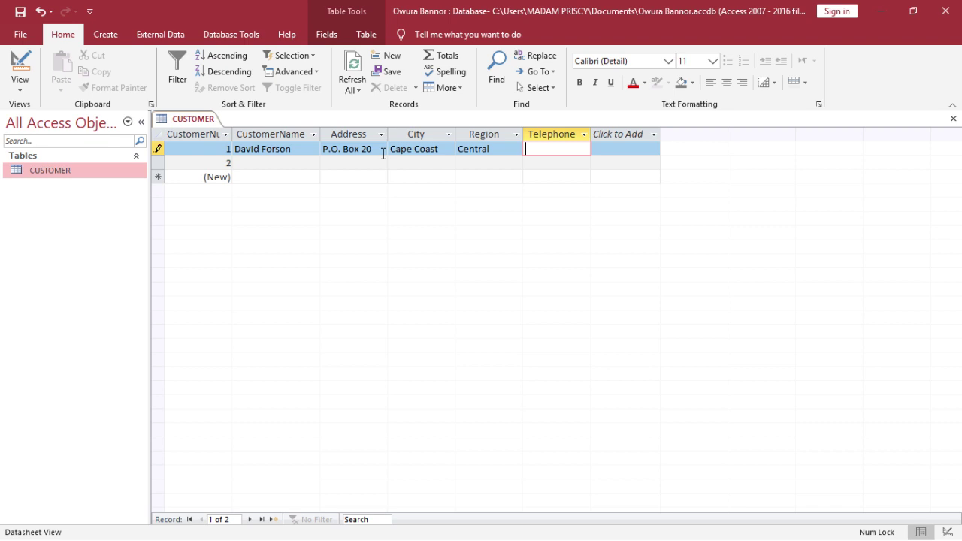
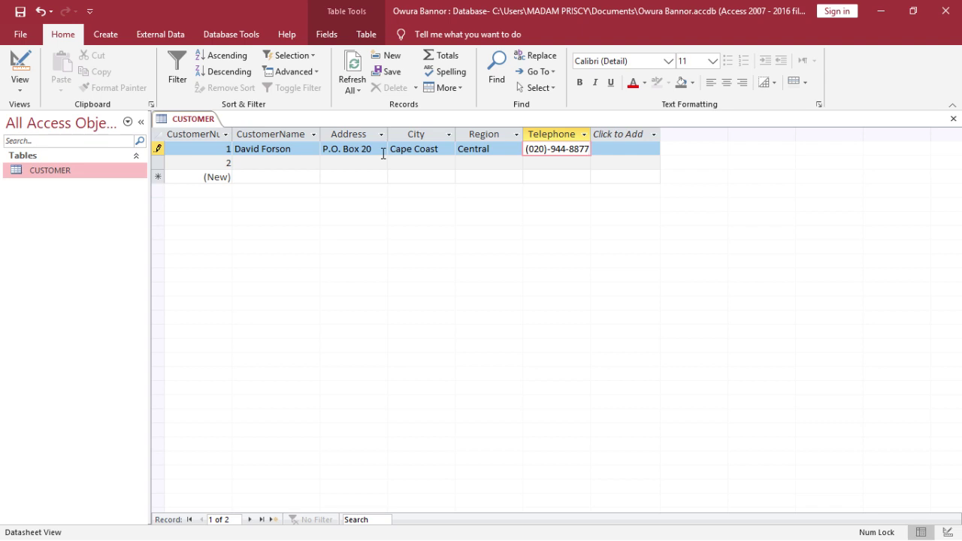
key(Tab)
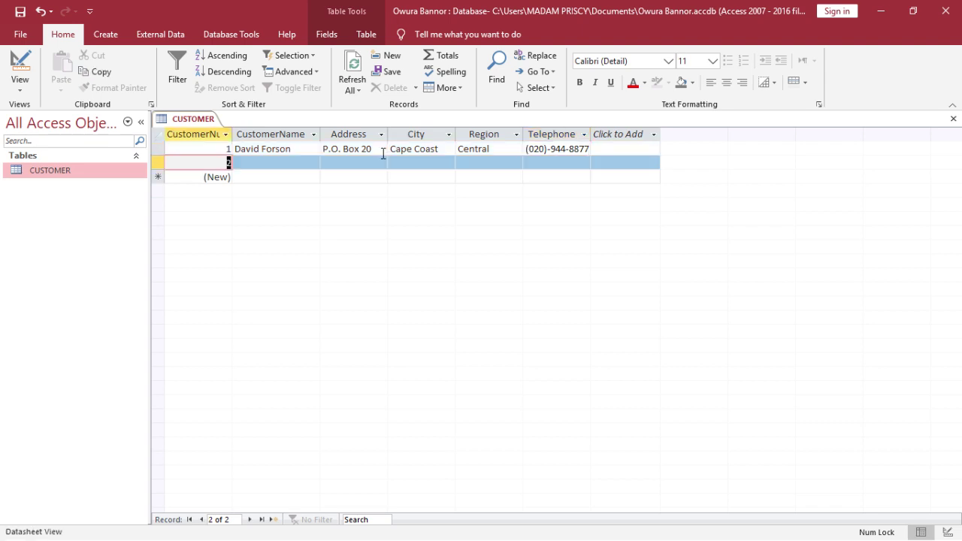
Enter the second customer's name, address, City Nkawkaw, Region Eastern and telephone number
key(Tab)
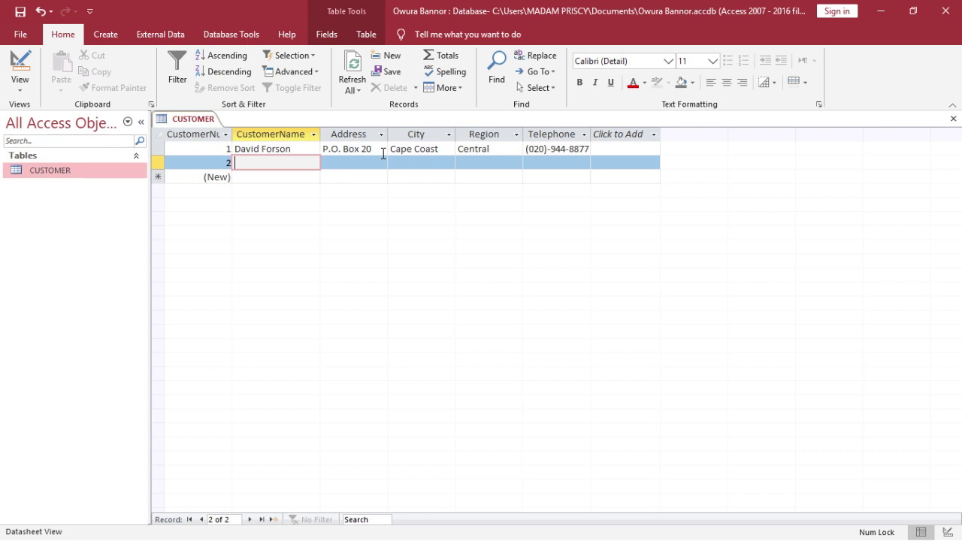
key(Tab)
text(P)
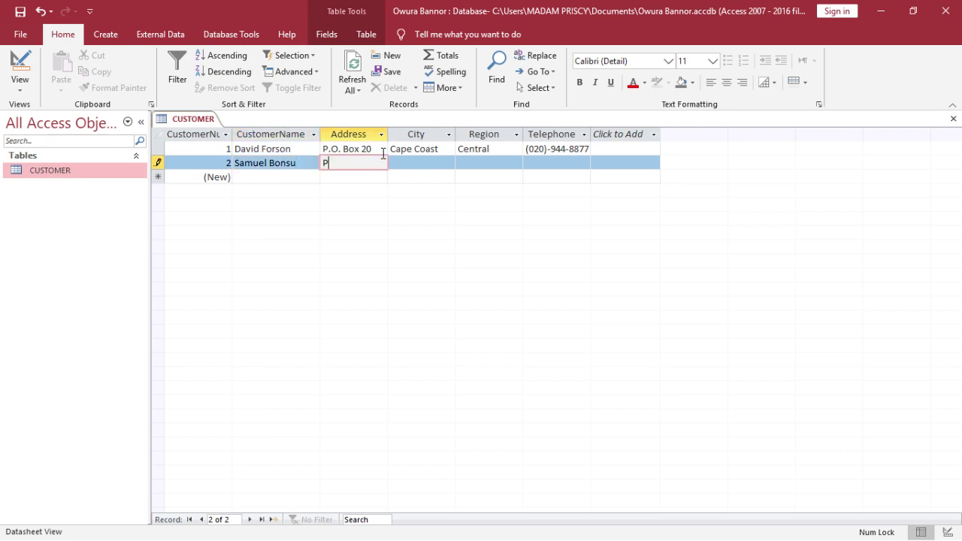
text(.O.Box 123)
key(Tab)
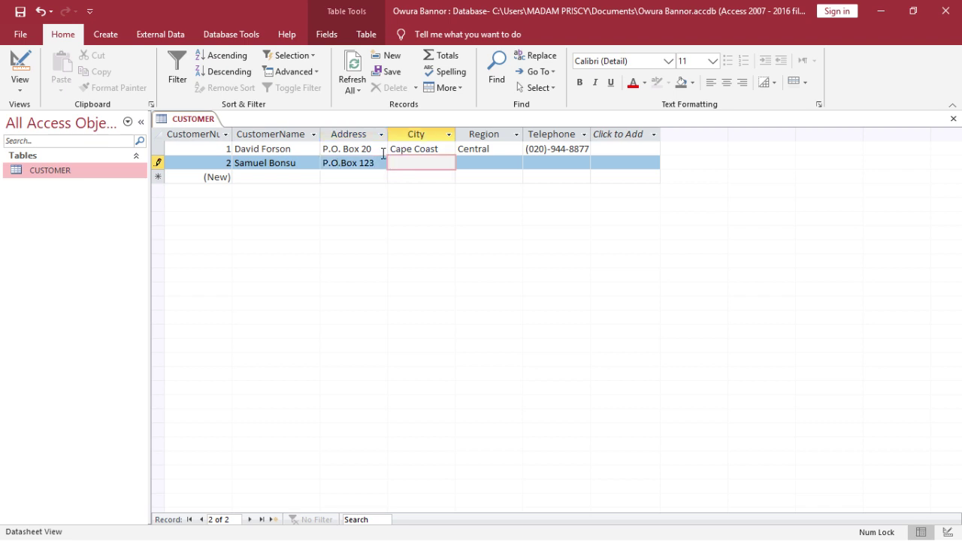
text(Nkawkaw)
key(Tab)
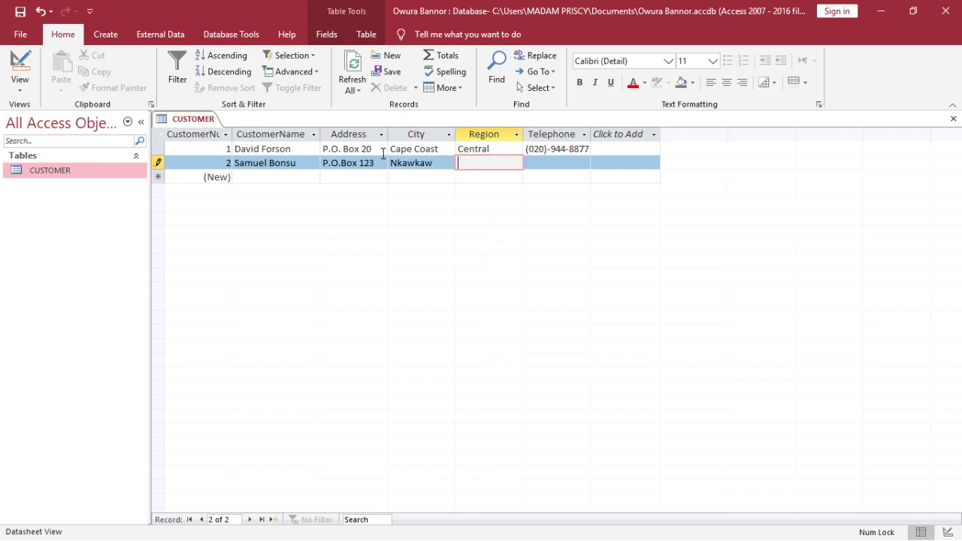
text(Eastern)
key(Tab)
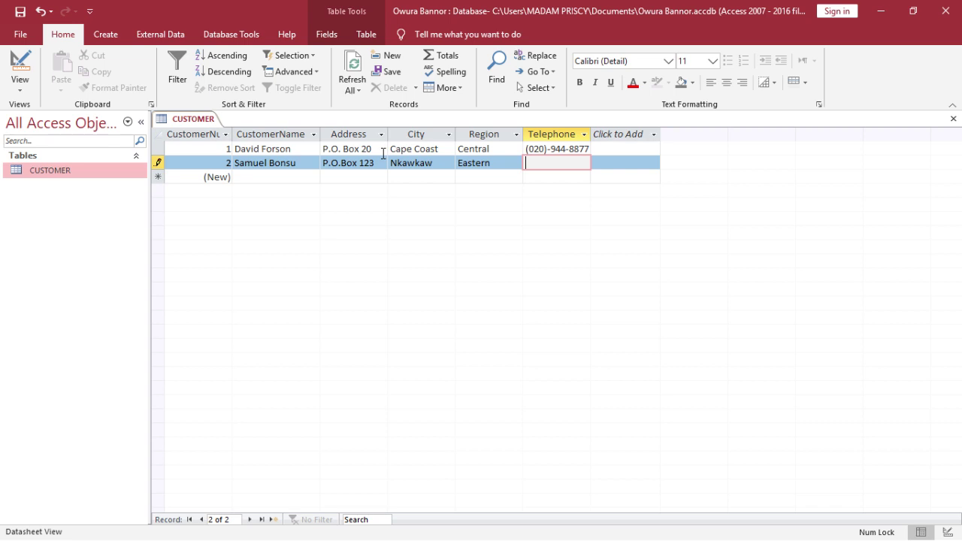
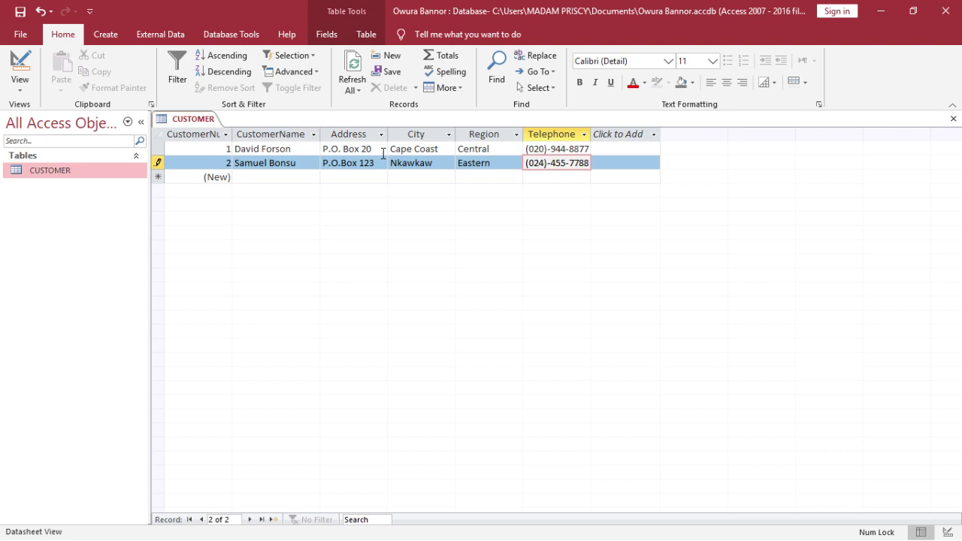
key(Tab)
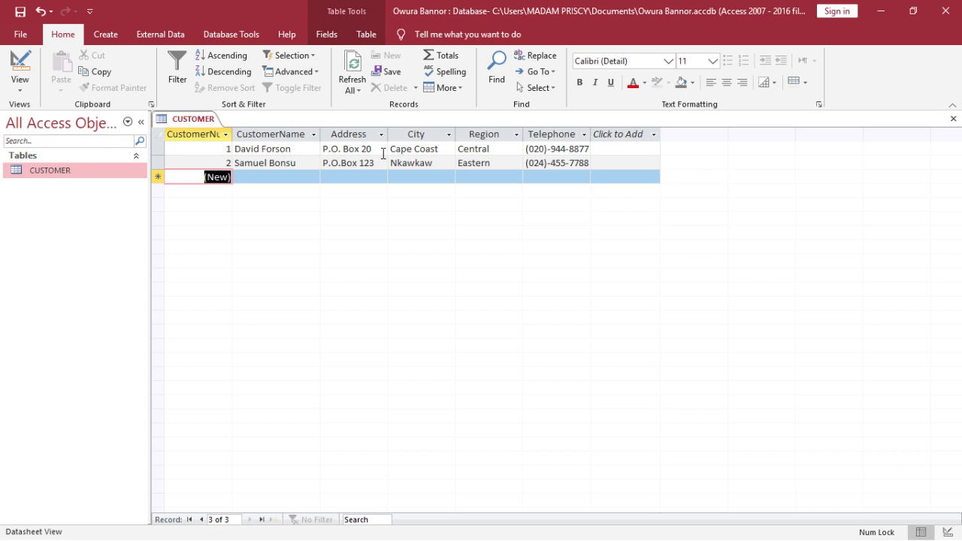
Start a third customer record with the customer's name and corrected P.O. Box address
key(Tab)
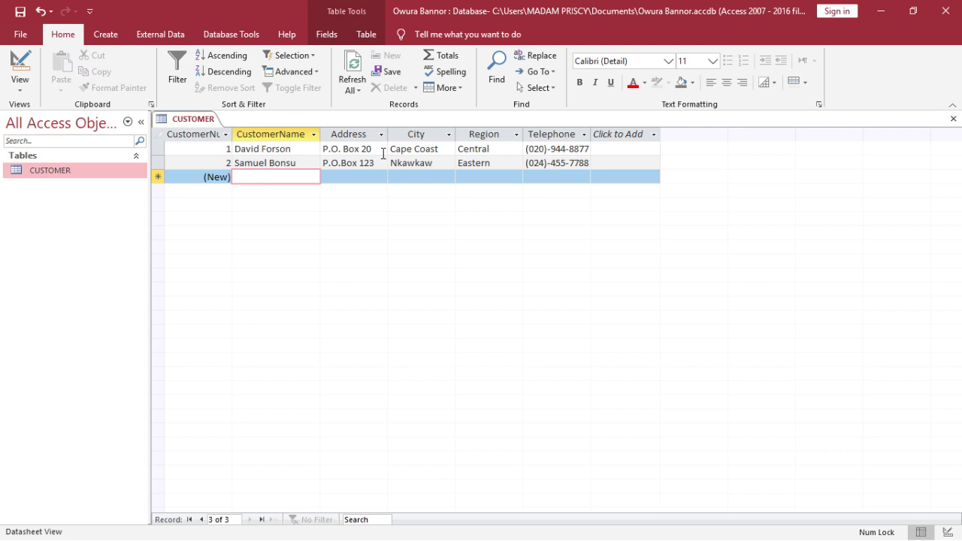
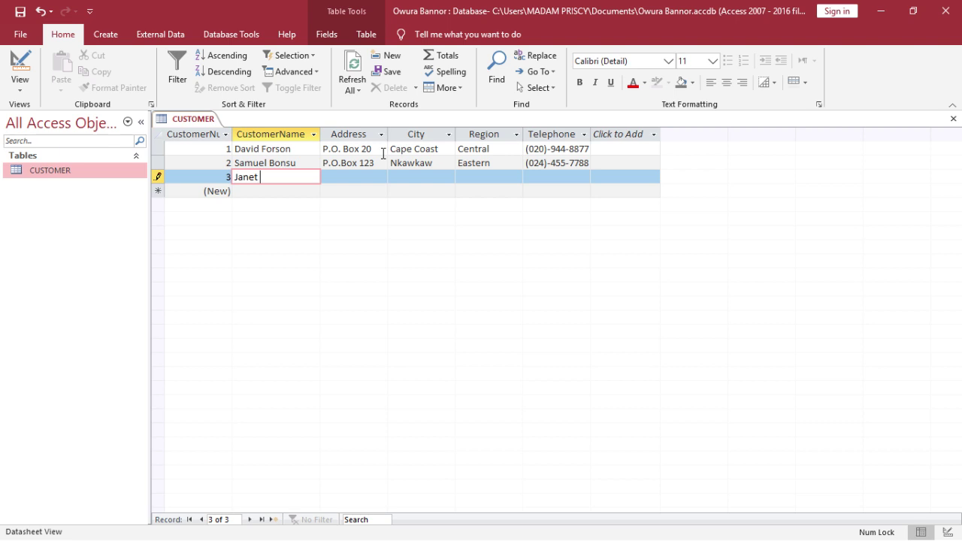
key(Tab)
text(P.O.Box 36)
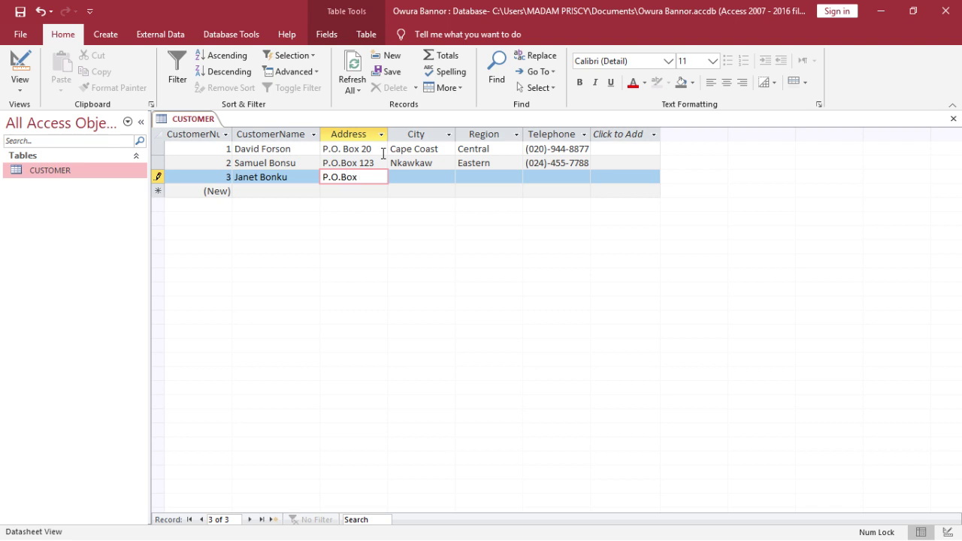
key(BackSpace)
text(55)
key(Tab)
text(`)
key(Tab)
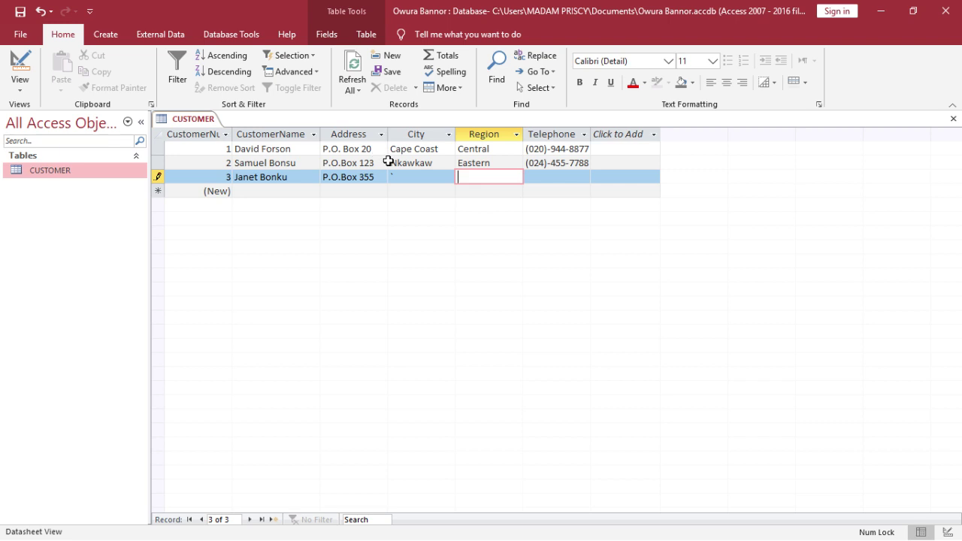
Fill the third record's City Accra, Region Greater Accra and telephone number, then save it
click(400, 175)
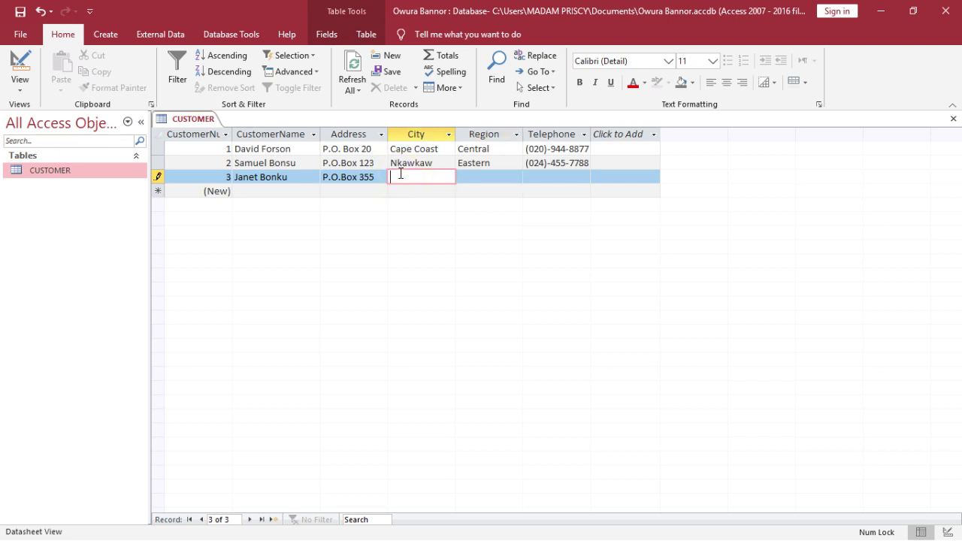
text(Accra)
key(Tab)
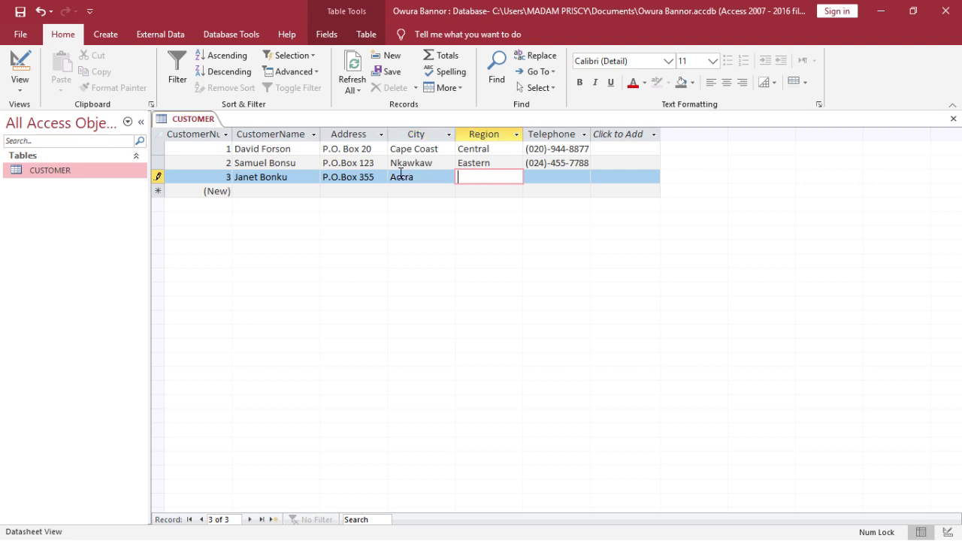
text(Greater Accra)
key(Tab)
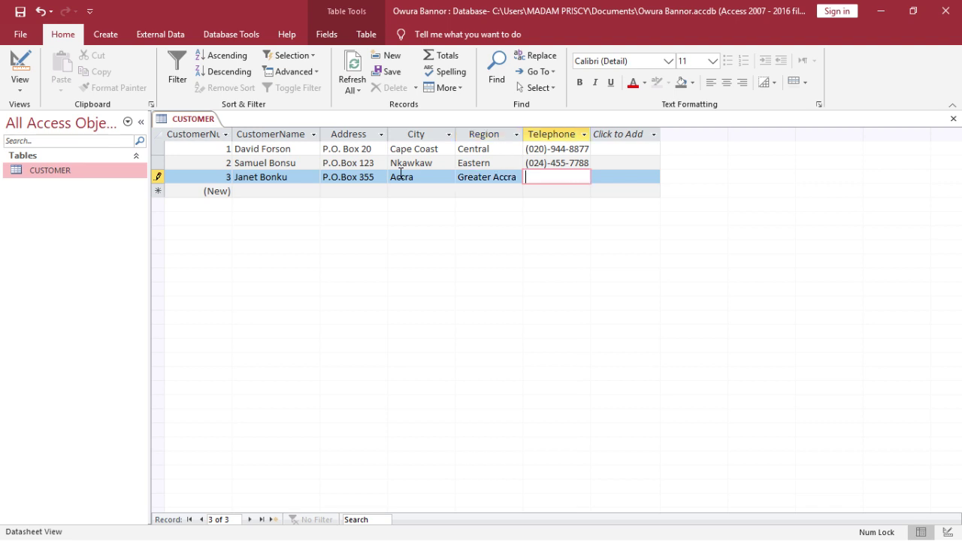
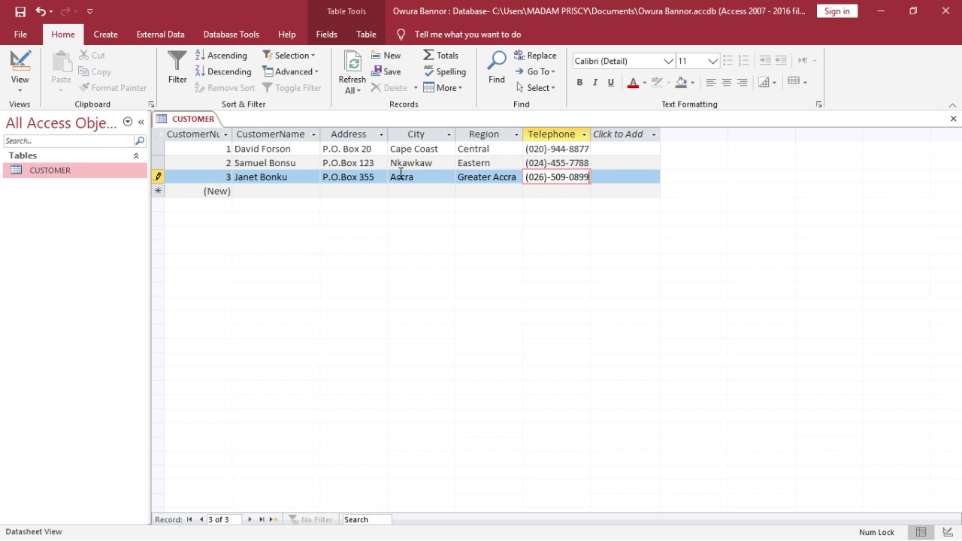
key(Tab)
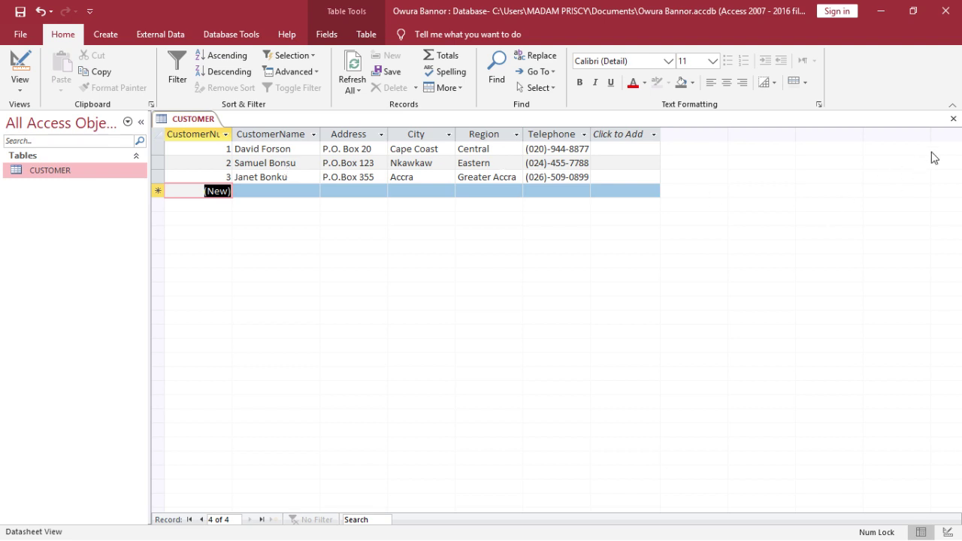
Close the CUSTOMER table
click(954, 118)
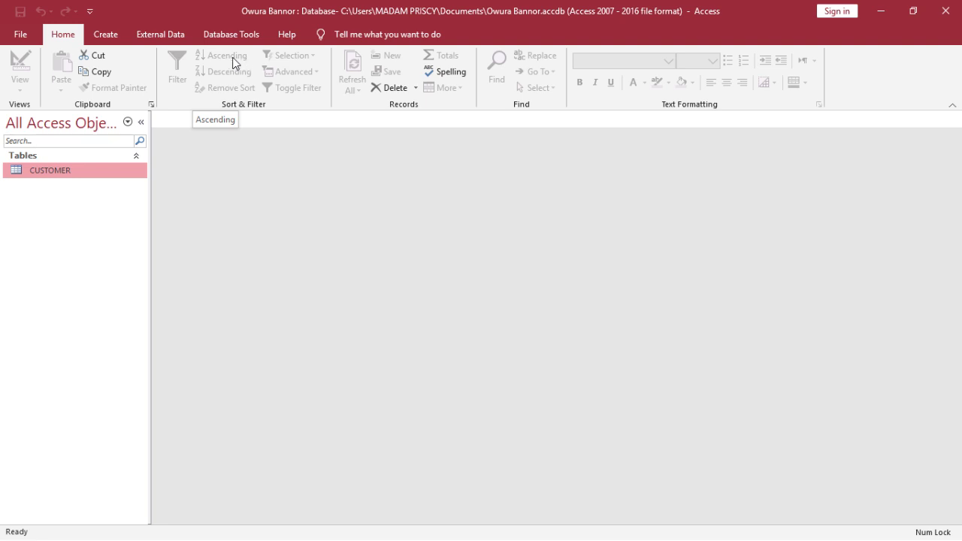
Create a new blank table from the Create tab
click(99, 35)
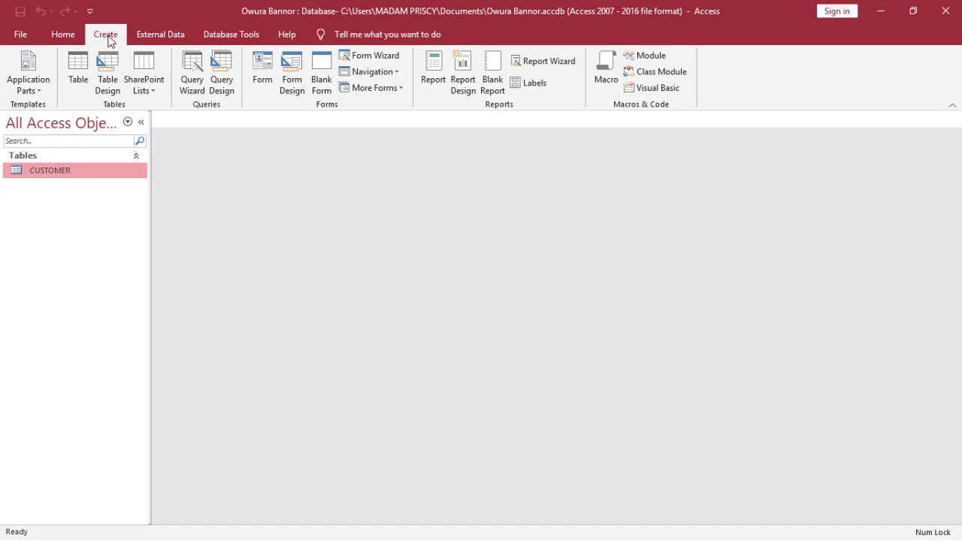
click(78, 63)
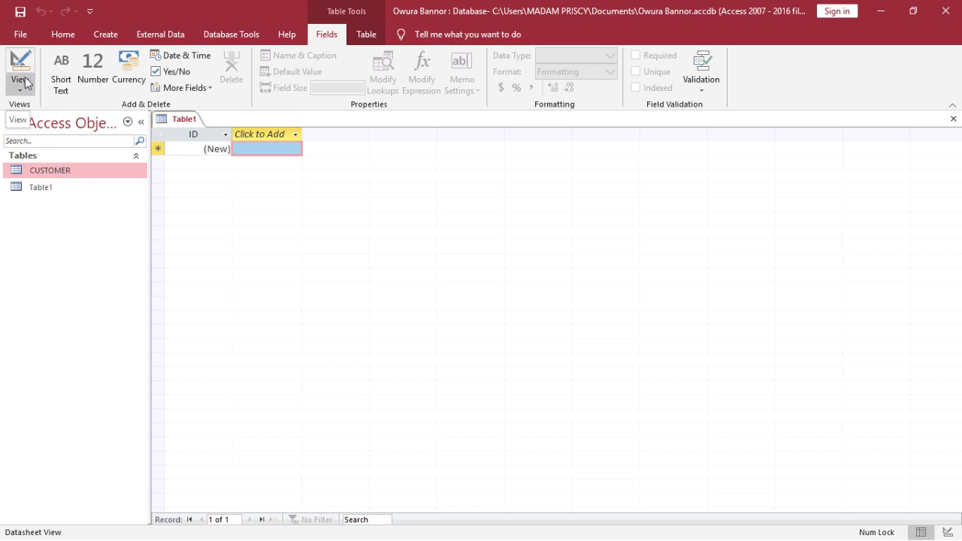
Switch Table1 to Design view, bringing up the prompt to name the table
click(23, 82)
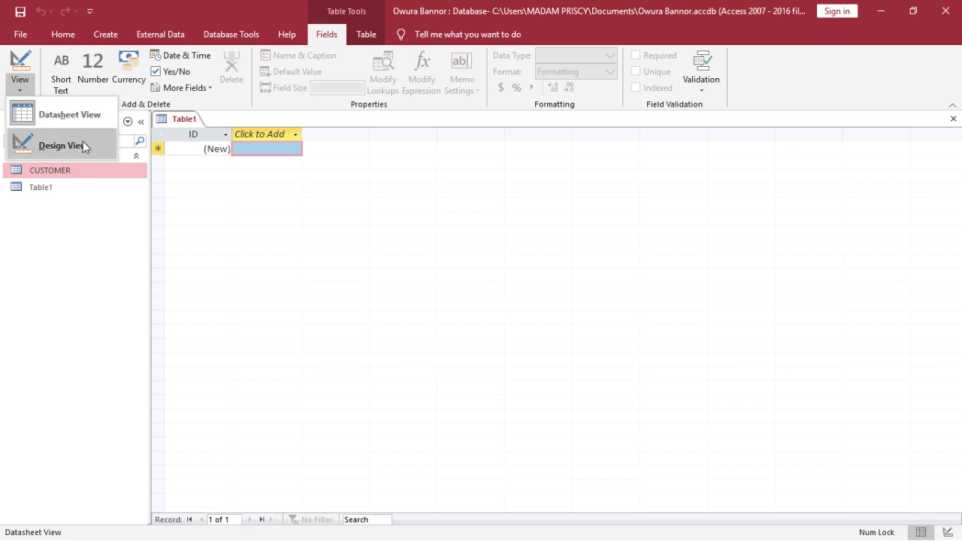
click(201, 197)
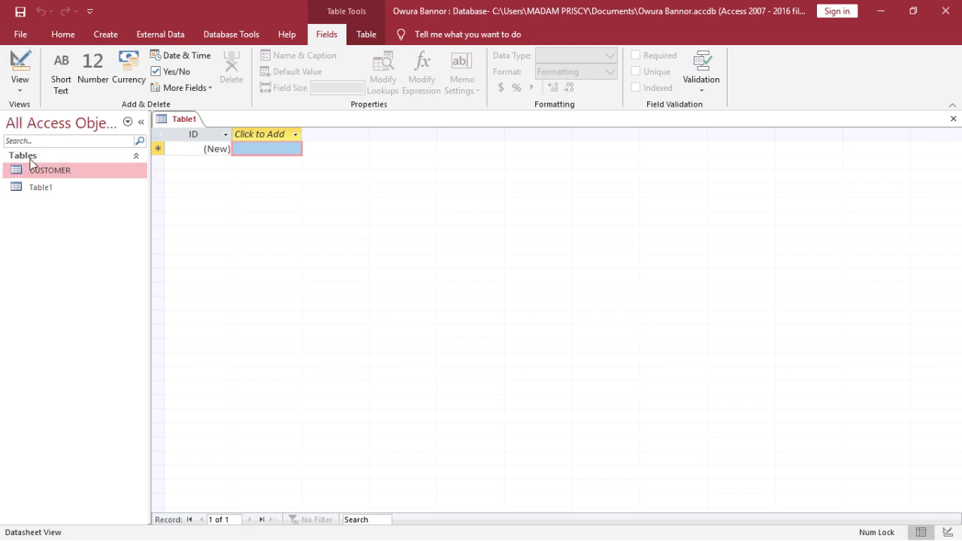
click(25, 65)
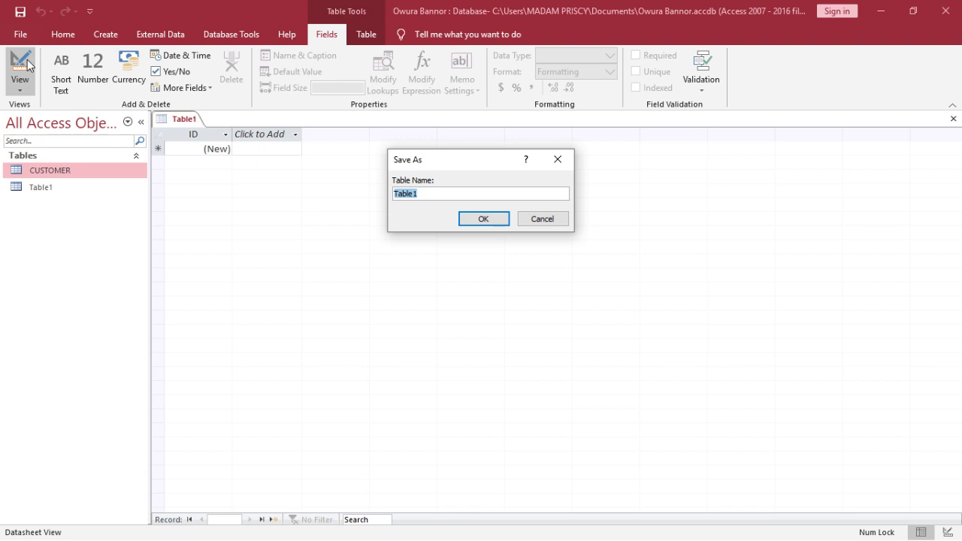
Save the new table under the name EMPLOYEE, fixing the typos in the name
text(Employee)
key(BackSpace)
key(BackSpace)
key(BackSpace)
key(BackSpace)
key(BackSpace)
key(BackSpace)
key(BackSpace)
key(Caps_Lock)
text(MPLLOYYEE)
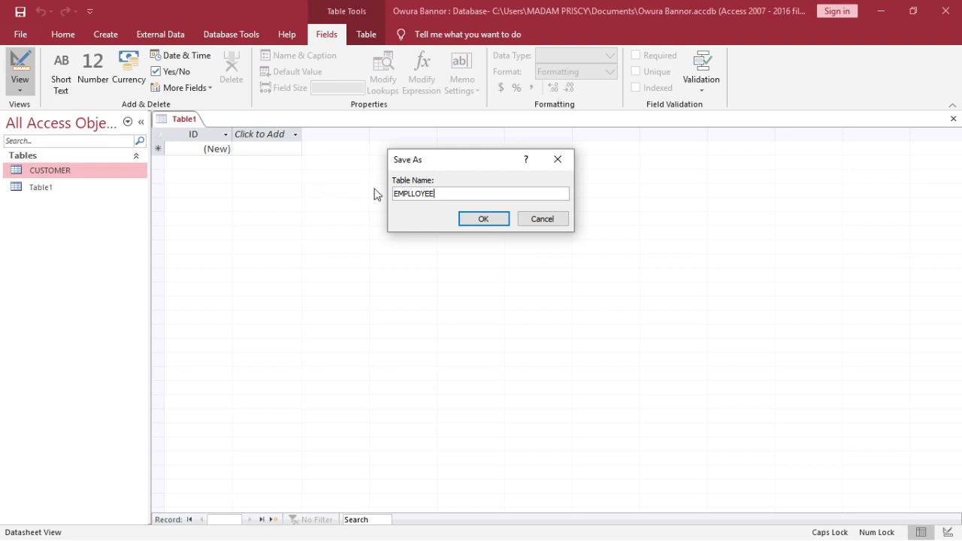
key(BackSpace)
key(BackSpace)
key(BackSpace)
key(BackSpace)
key(BackSpace)
text(OYEE)
click(484, 219)
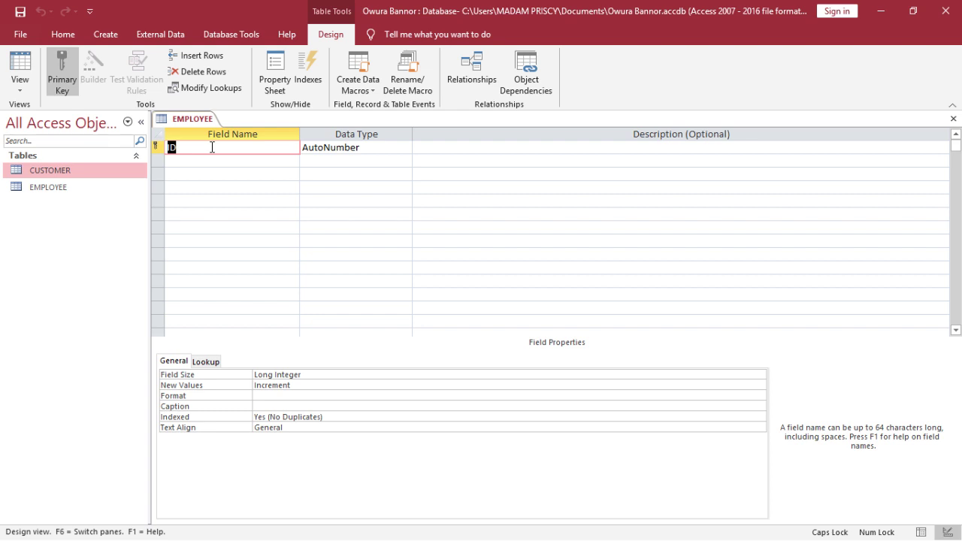
Rename the key field to EmployeeNum and add a Title field as Short Text
key(Caps_Lock)
text(EmployeeNum)
click(286, 159)
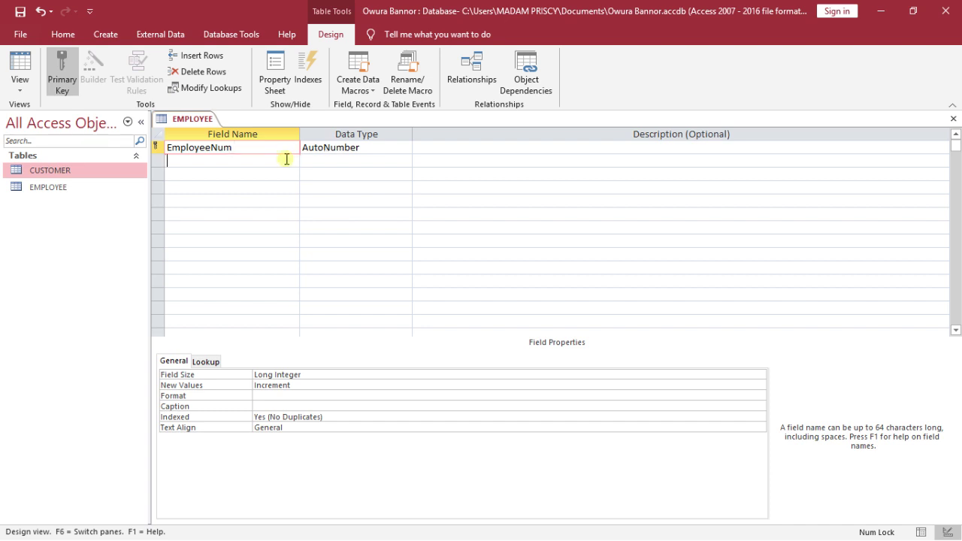
text(Ti)
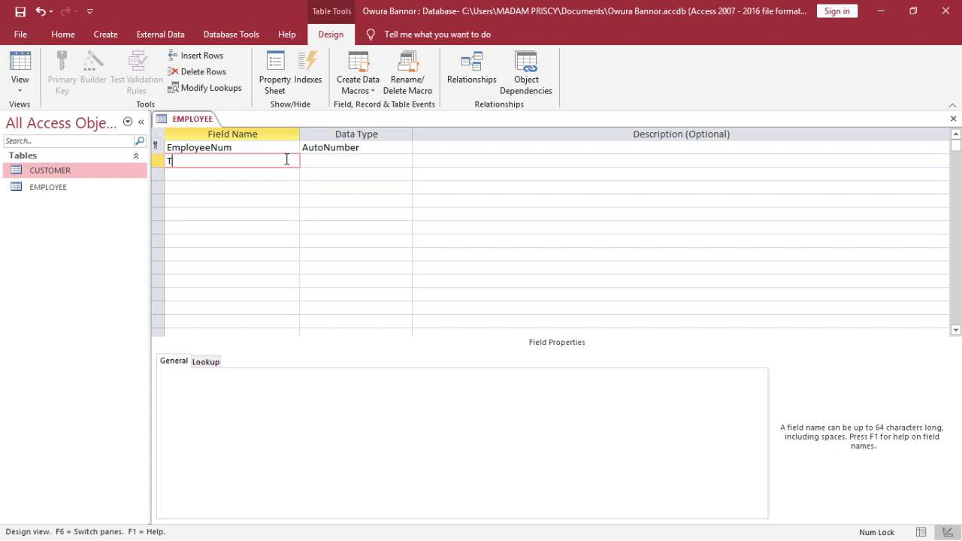
text(tle)
key(Tab)
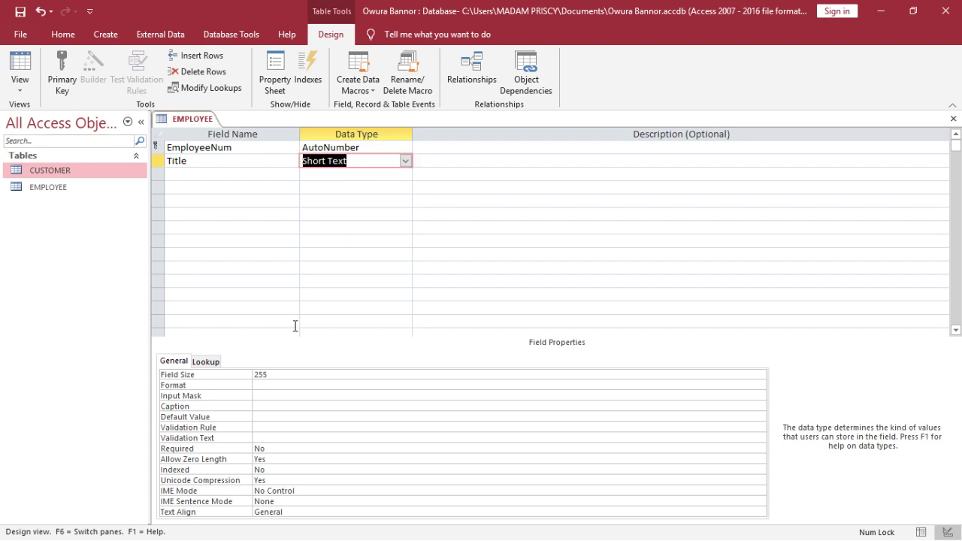
Change the Title field size from 255 to 5 characters
click(278, 373)
key(BackSpace)
key(BackSpace)
key(BackSpace)
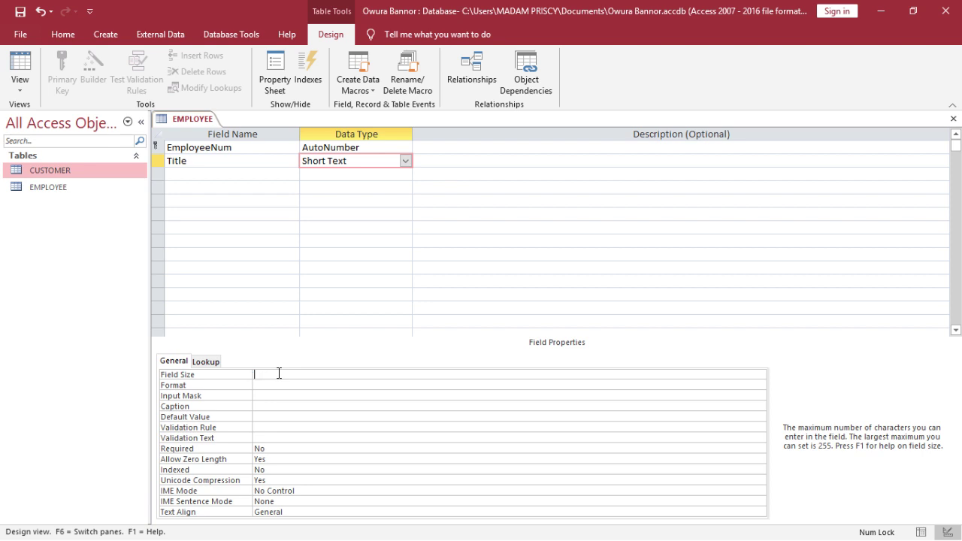
text(5)
key(Return)
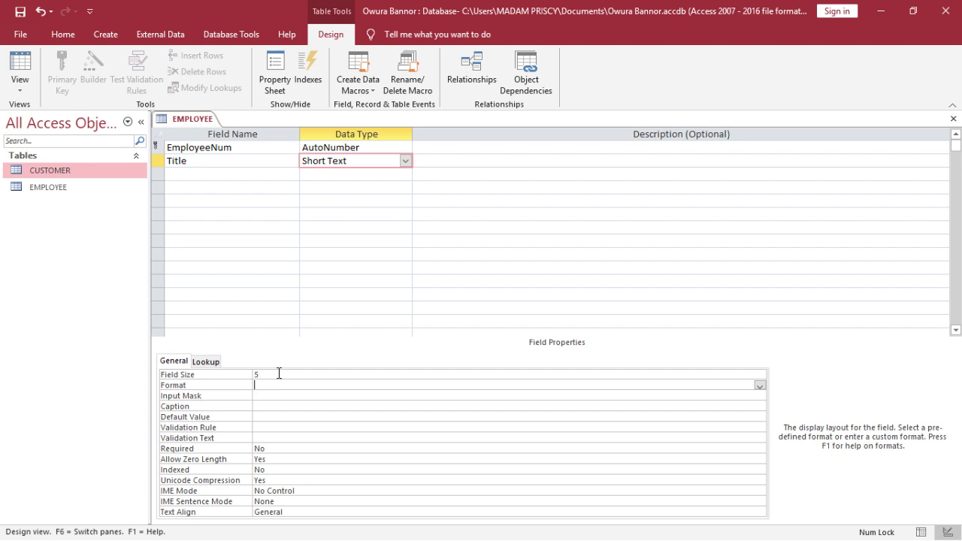
click(182, 175)
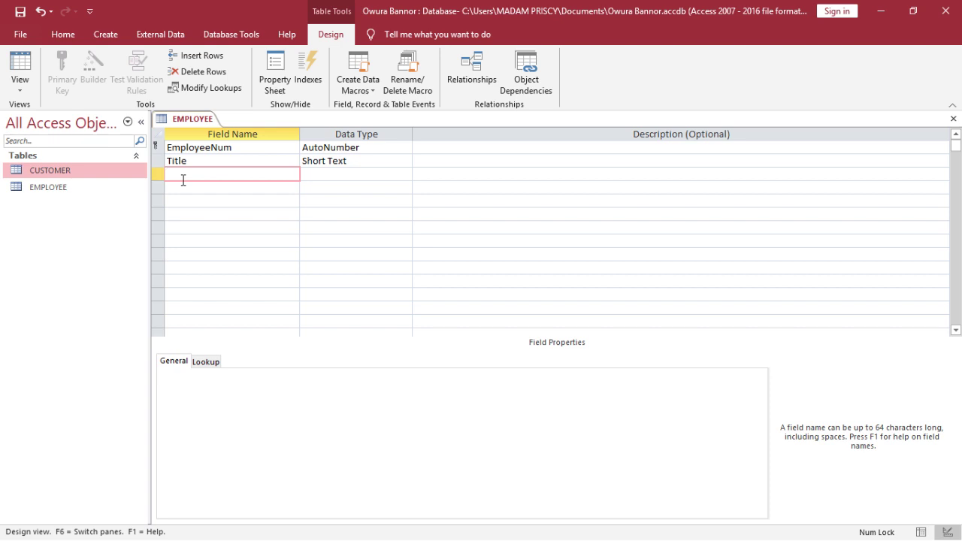
Add FName, LName and Job Position fields, each kept as Short Text
text(FName)
key(Tab)
key(Tab)
key(Tab)
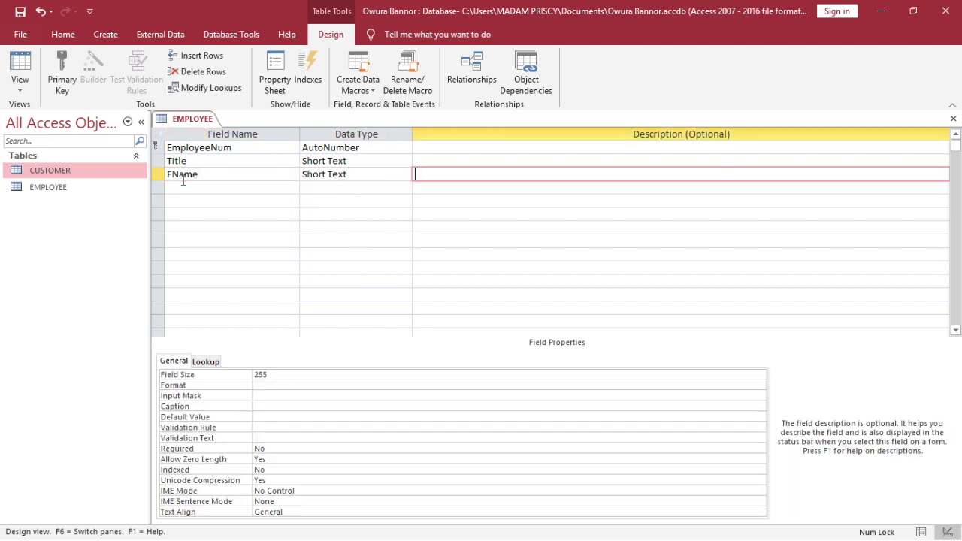
text(L)
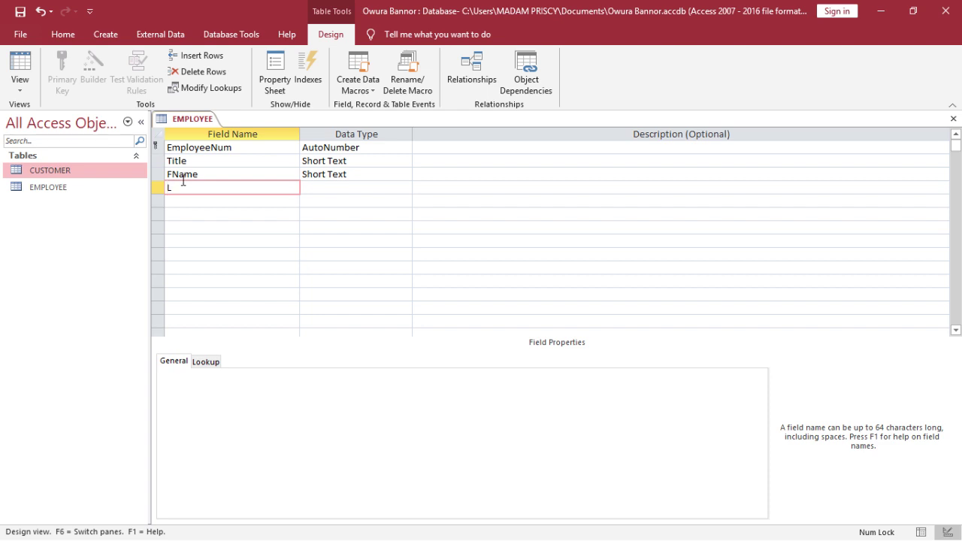
text(Name)
key(Tab)
key(Tab)
key(Tab)
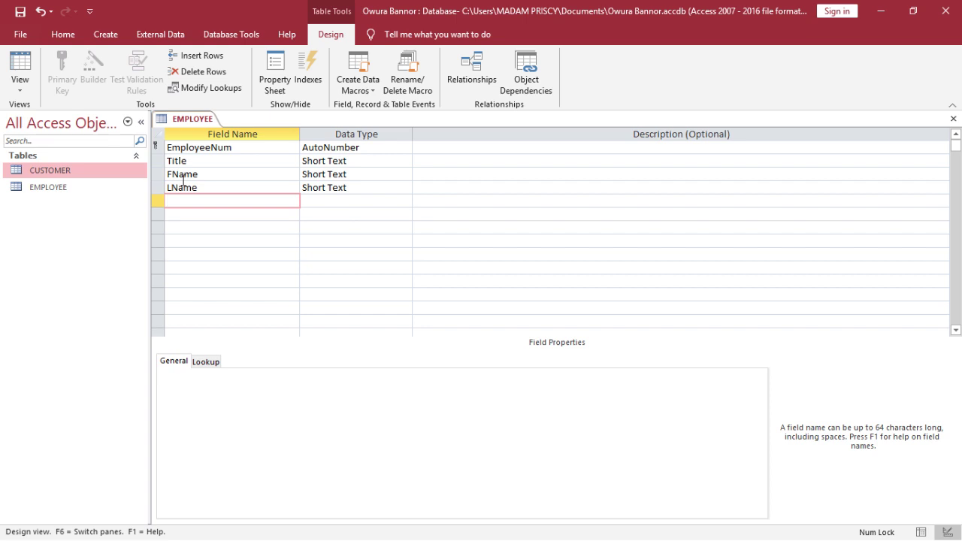
text(Job Position)
key(Tab)
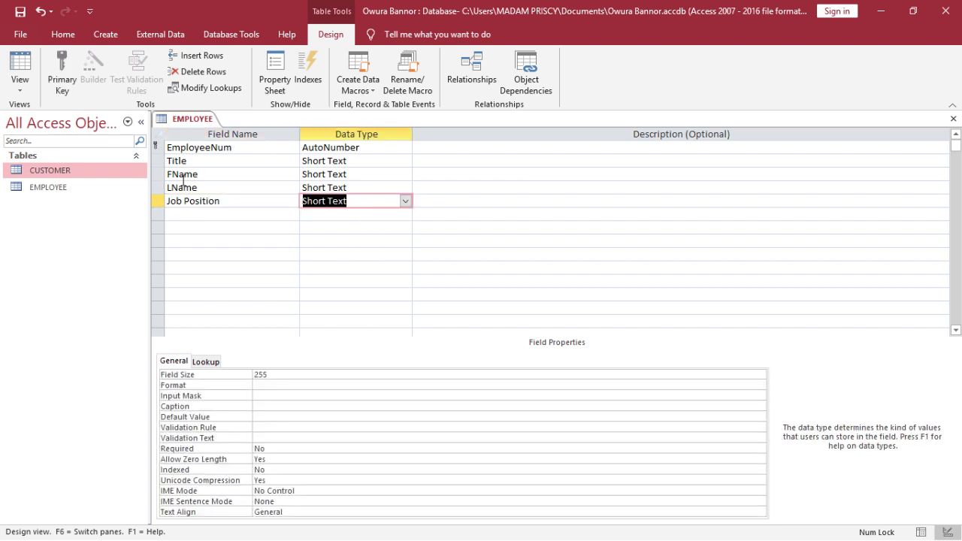
key(Tab)
key(Tab)
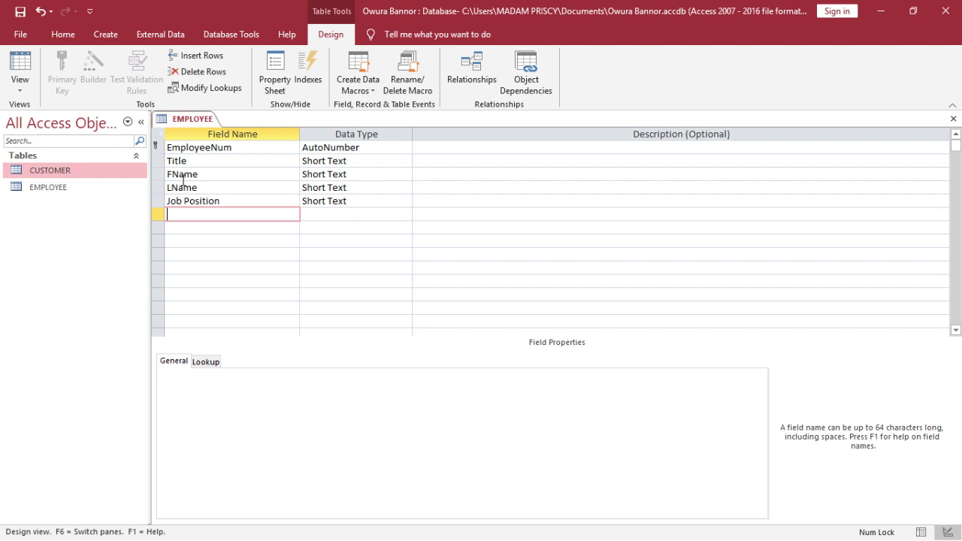
Add an Address field after Job Position, keeping it Short Text
text(Address)
key(Tab)
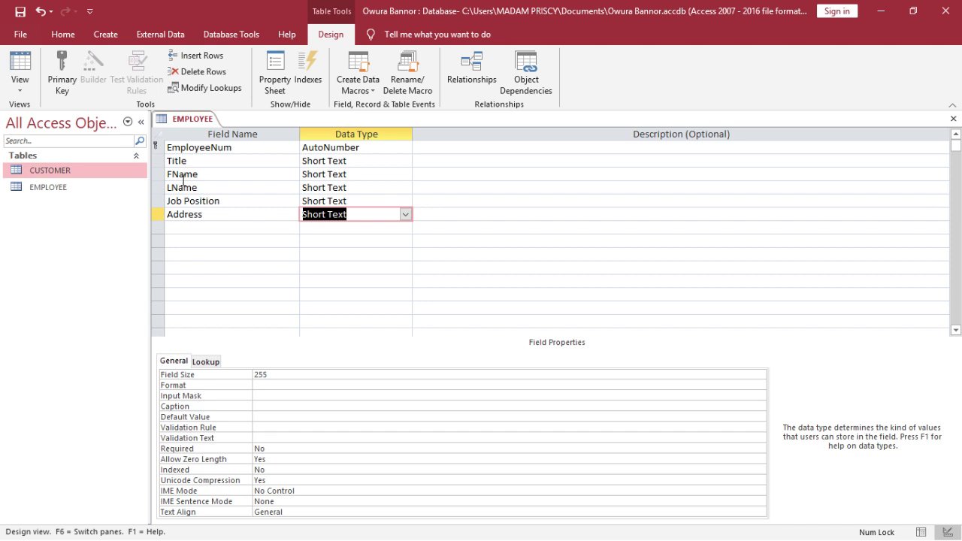
Add a Salary field with the Currency data type
key(Tab)
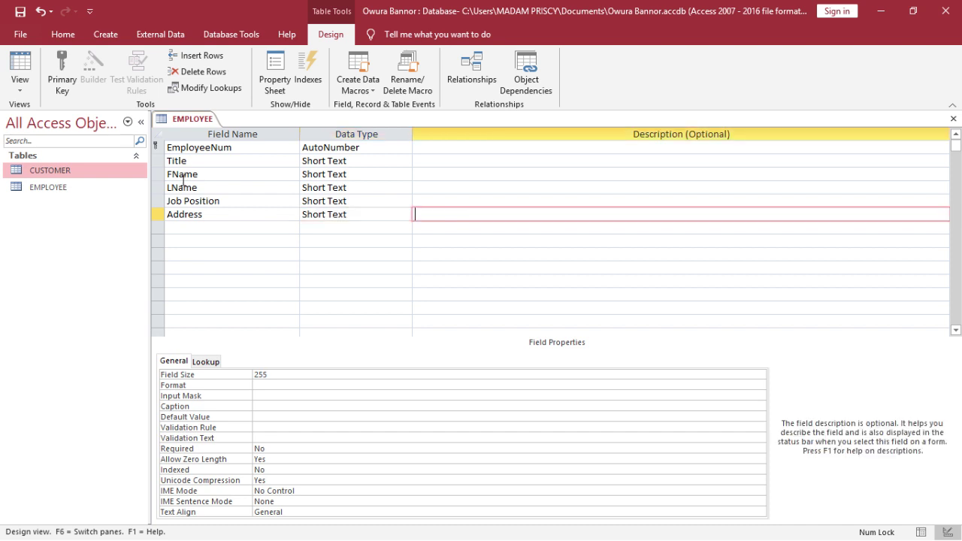
key(Tab)
text(Salary)
key(Tab)
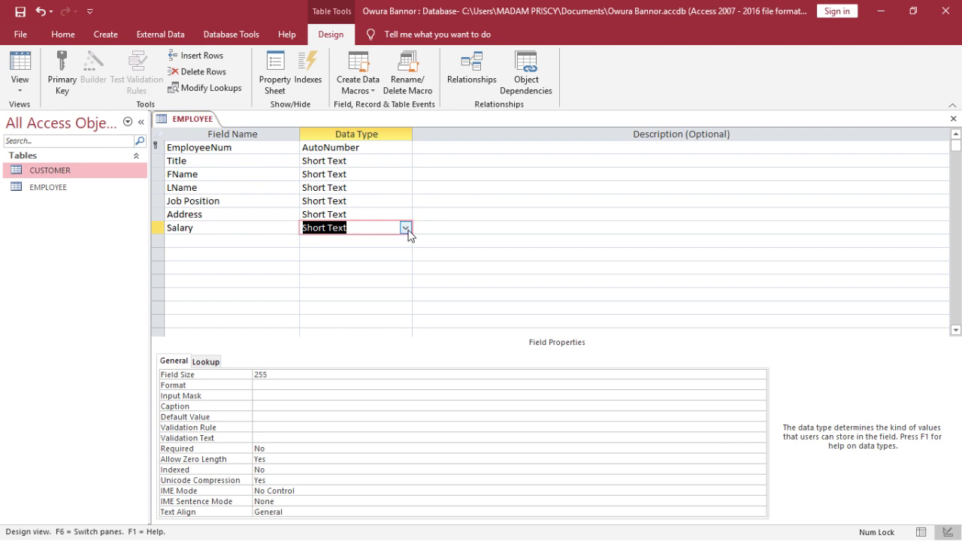
click(406, 229)
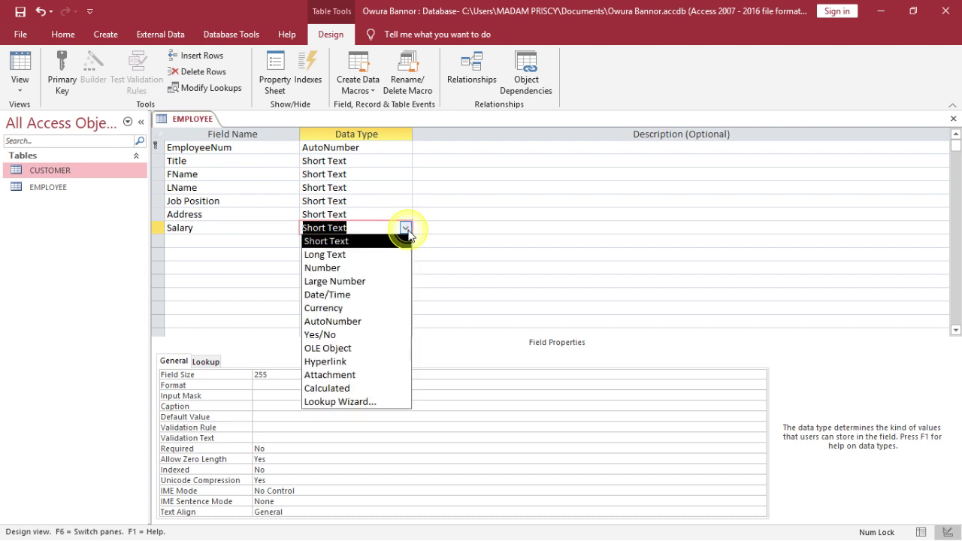
click(375, 308)
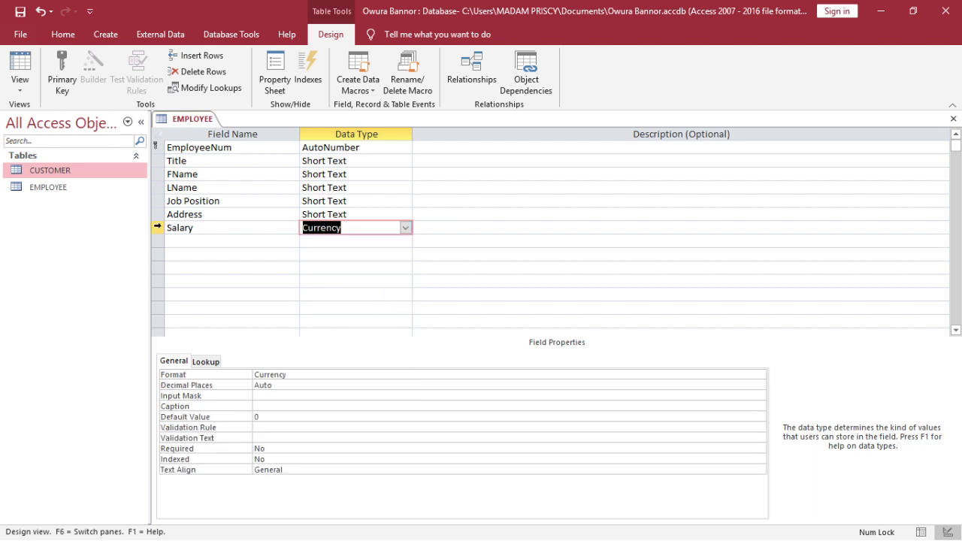
Add a City field as Short Text and save the EMPLOYEE table design
click(197, 241)
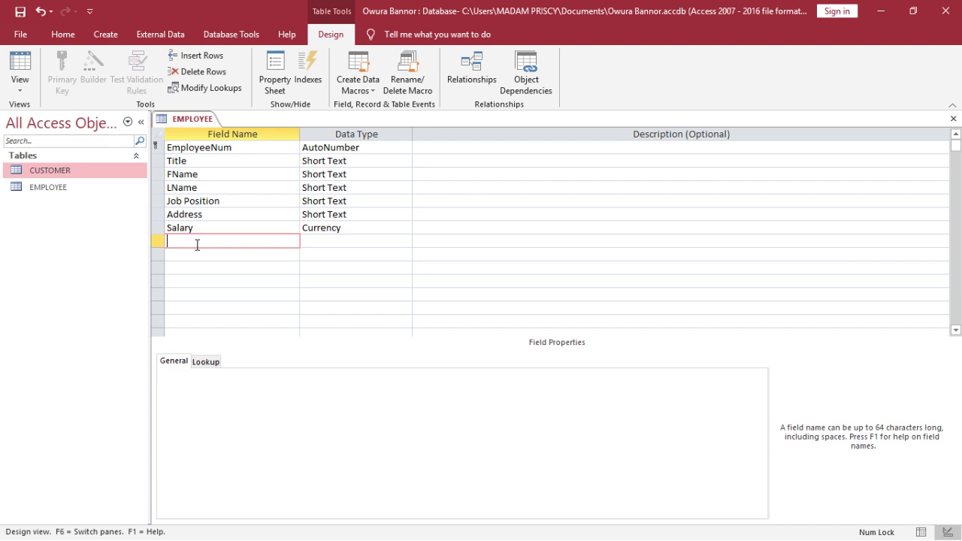
text(City)
key(Tab)
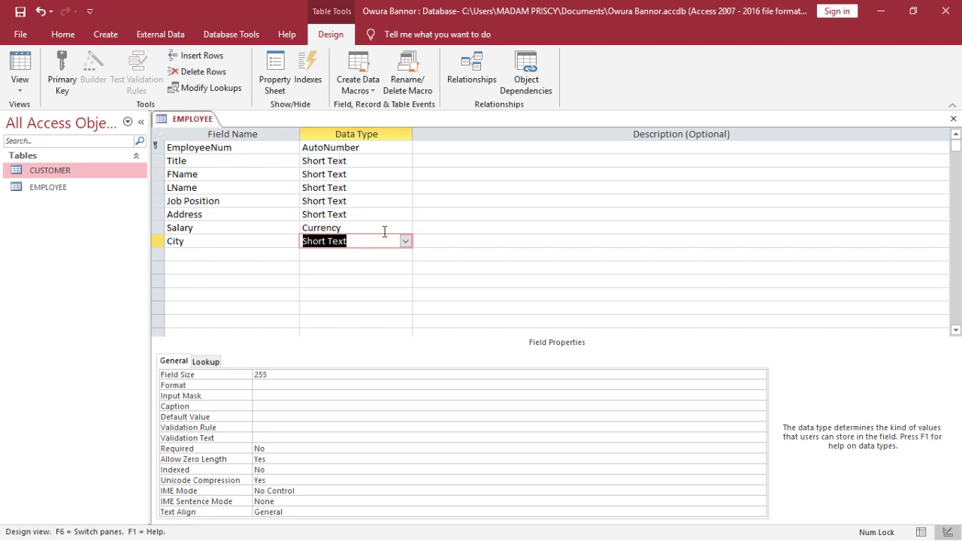
click(389, 254)
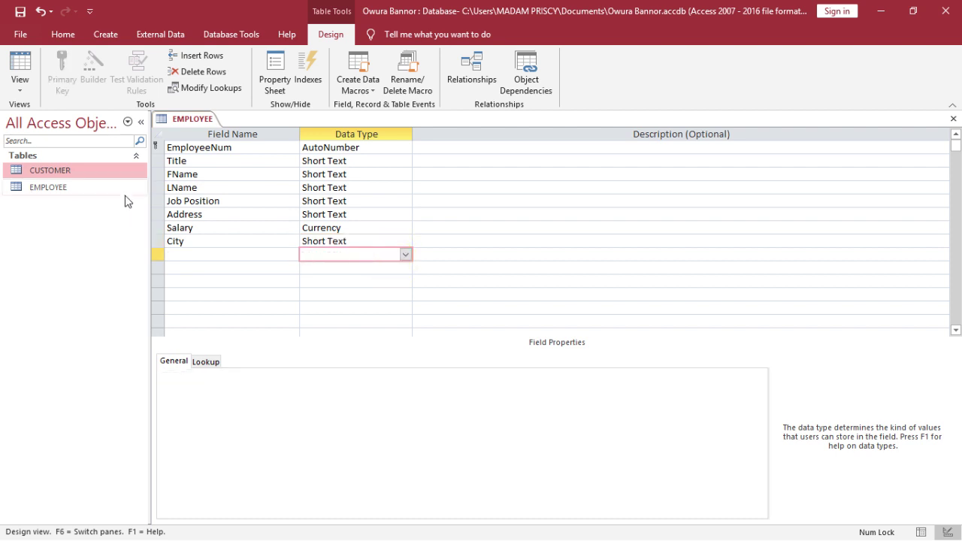
click(18, 13)
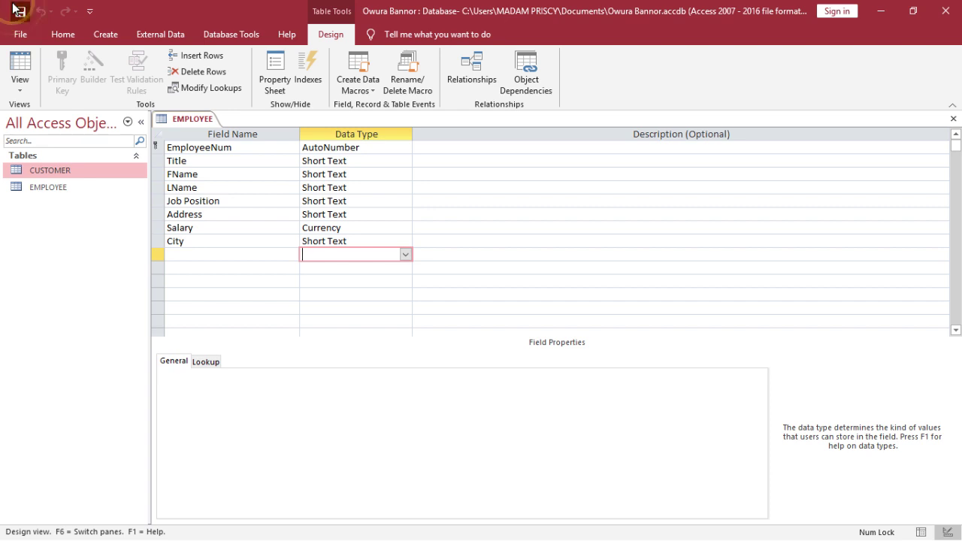
Switch the EMPLOYEE table from Design view to Datasheet view
click(27, 63)
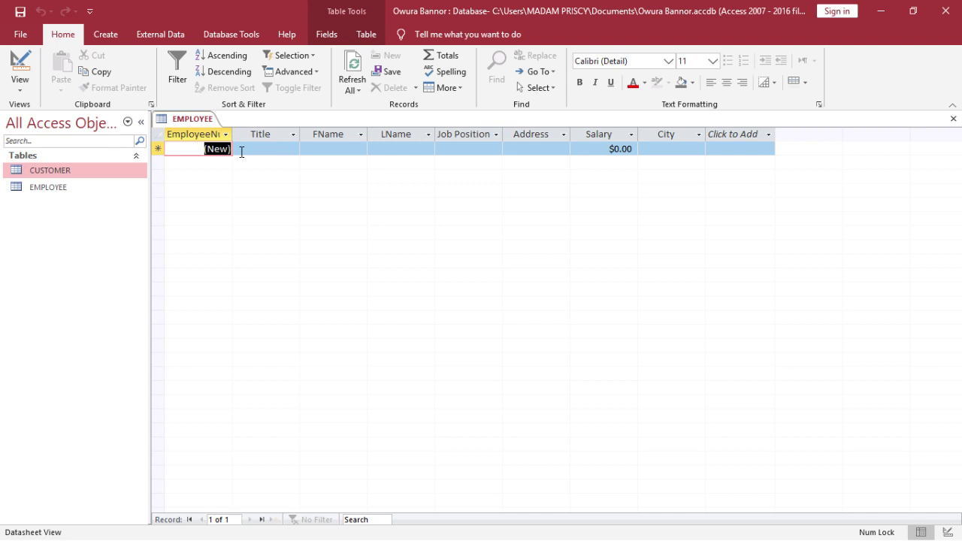
Start the first record with title Mr and the employee's first and last names
click(241, 152)
text(m)
key(BackSpace)
text(Mr)
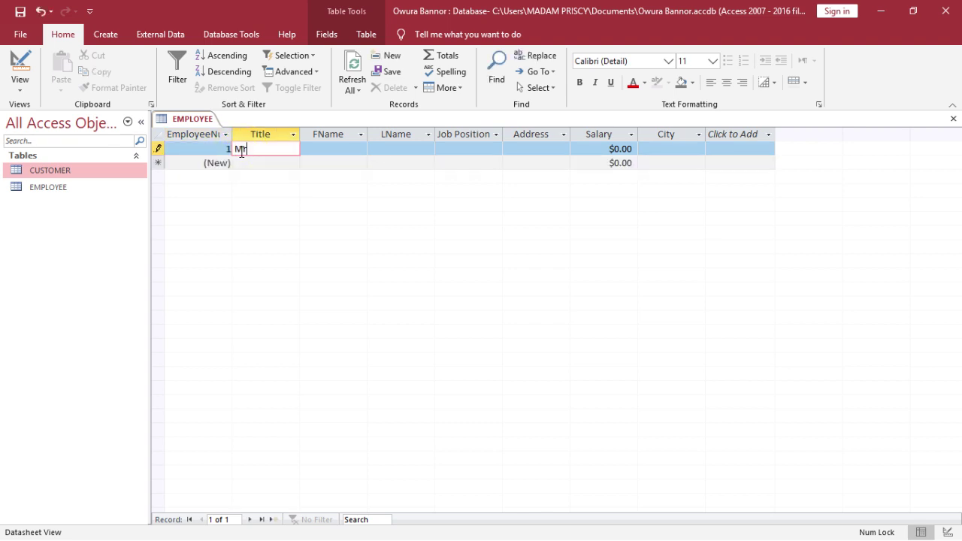
key(Tab)
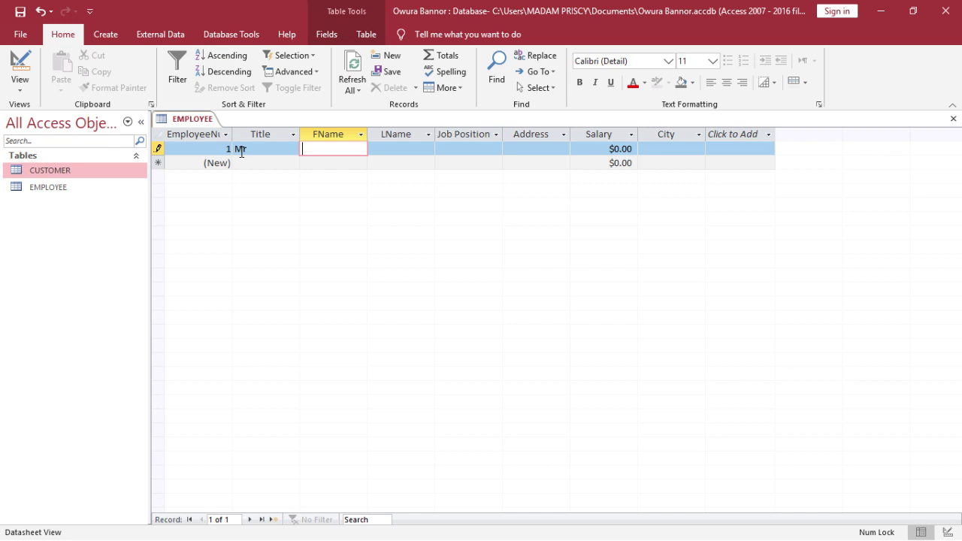
key(Tab)
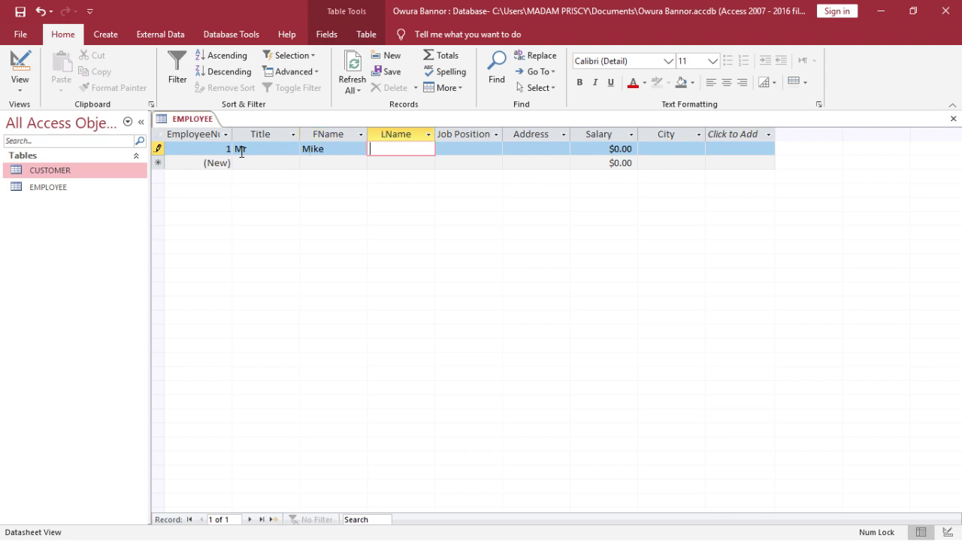
key(Tab)
Fill in job position CEO, the P.O. box address, salary 1500 and city Kumasi
text(CEO)
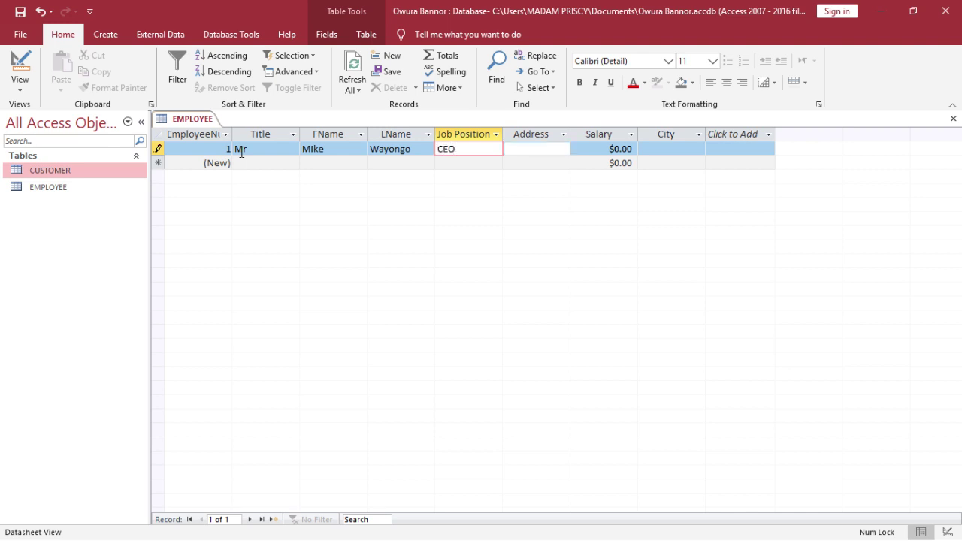
key(Tab)
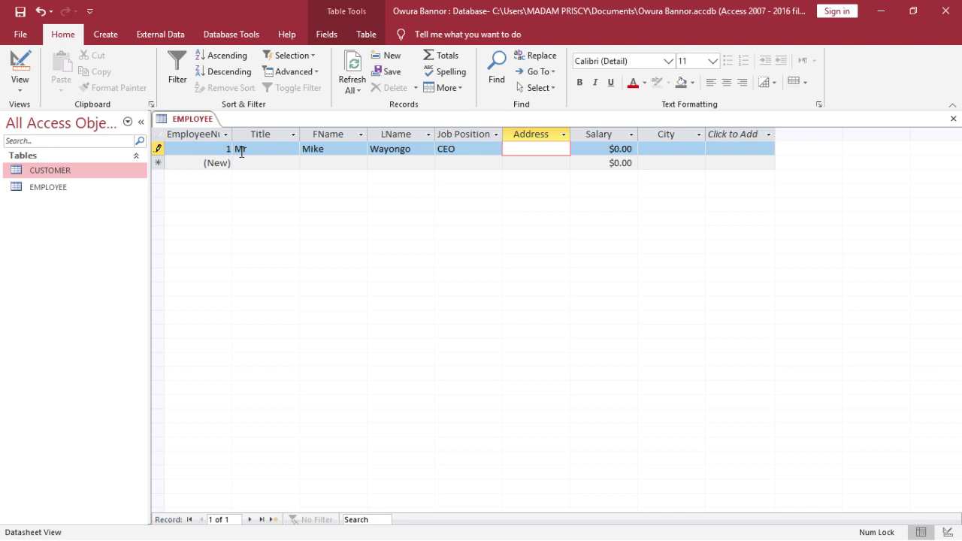
text(P.O.Box 20)
key(Tab)
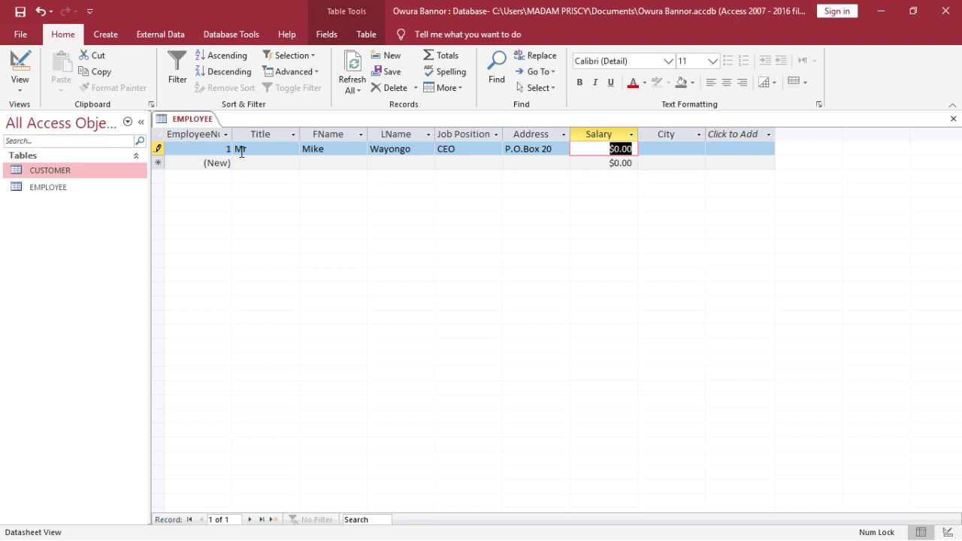
text(15000)
key(BackSpace)
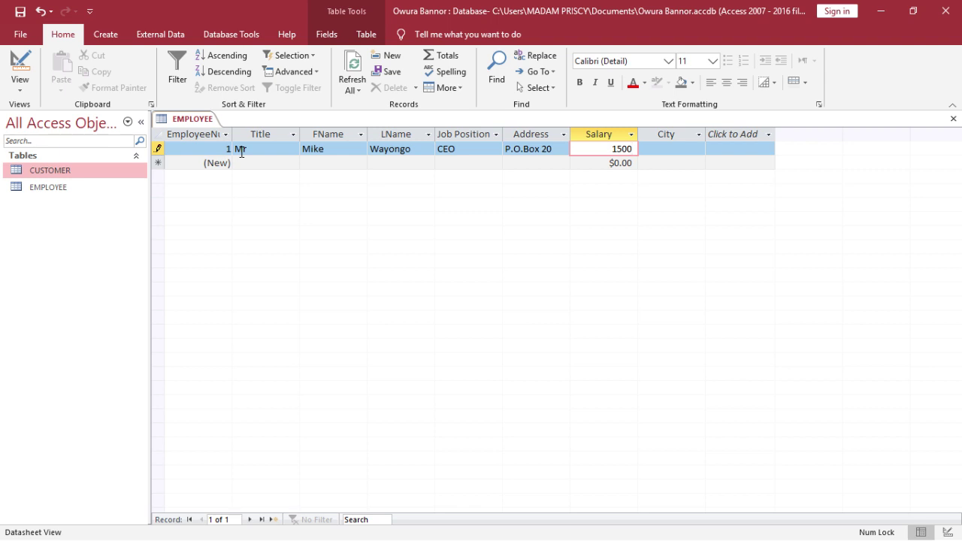
key(Tab)
text(K)
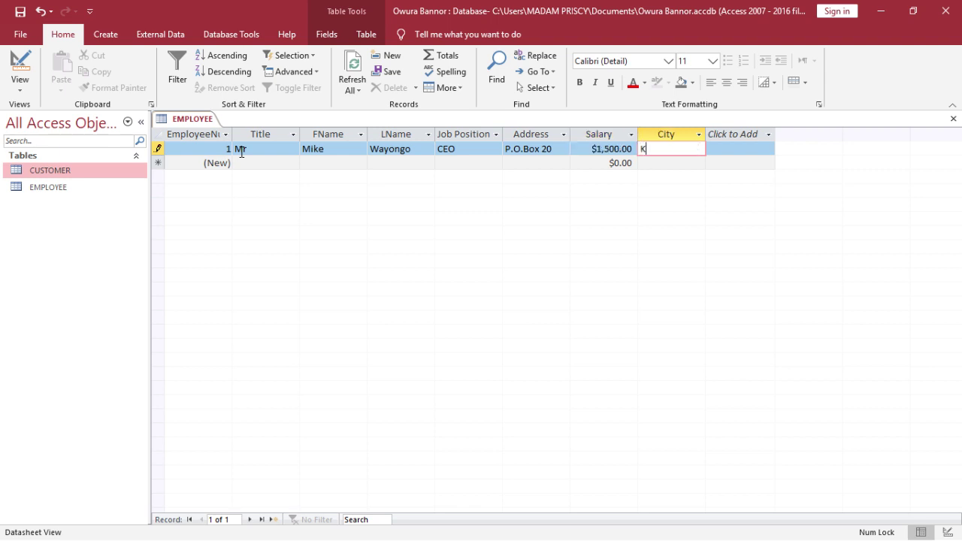
text(umasi)
Save the first record and begin a second with title Ms and the employee's names
key(Tab)
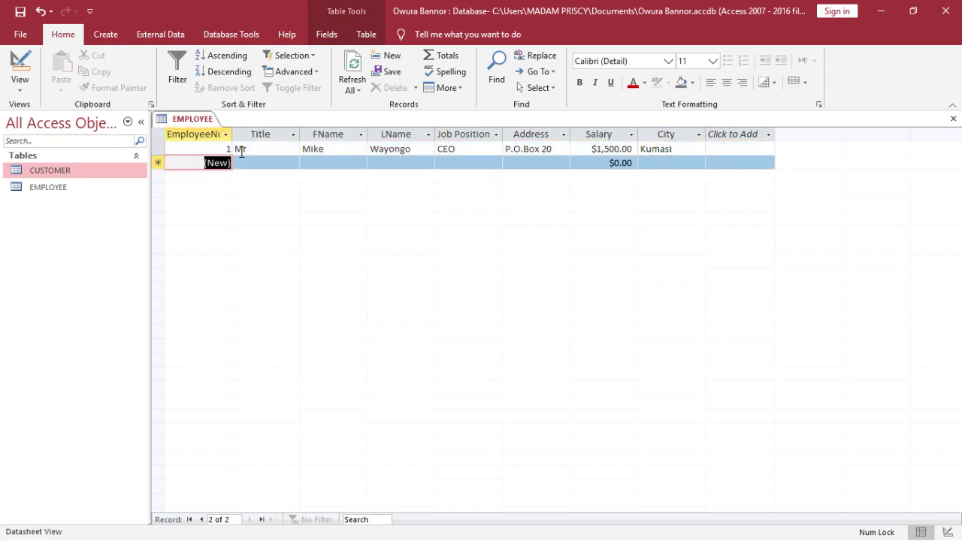
key(Tab)
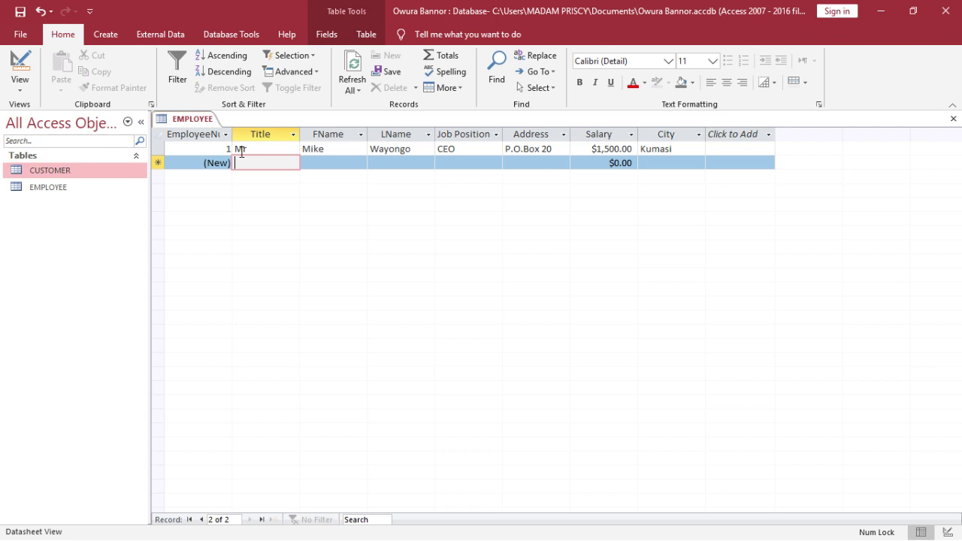
text(Ms)
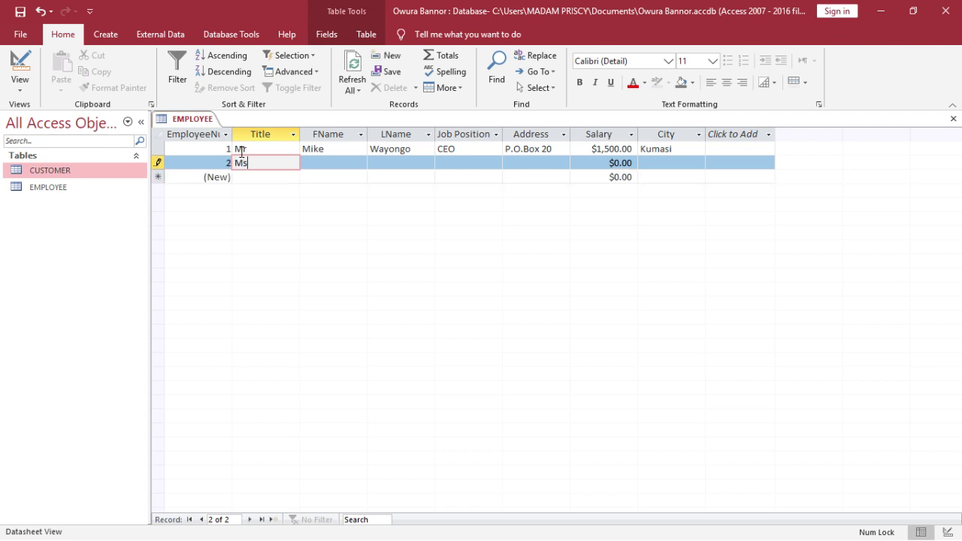
key(Tab)
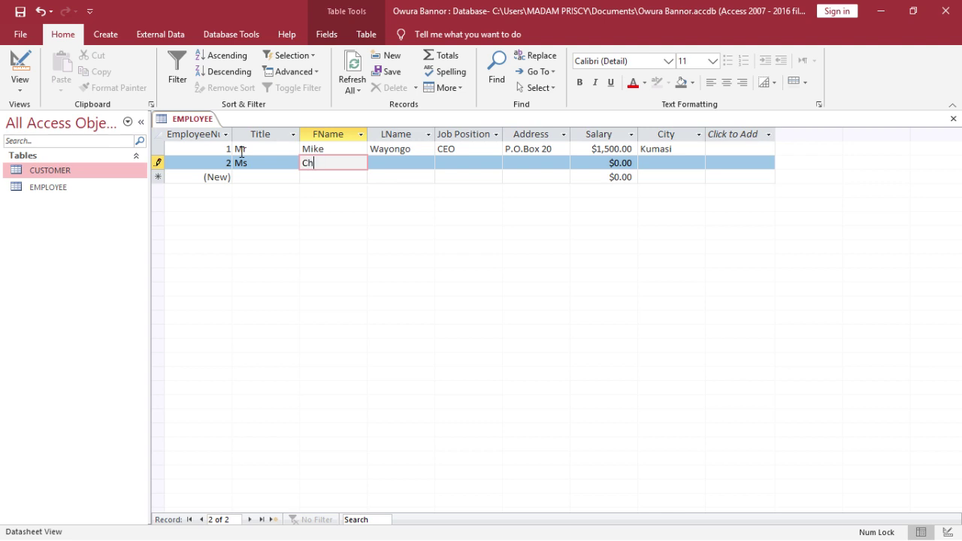
key(Tab)
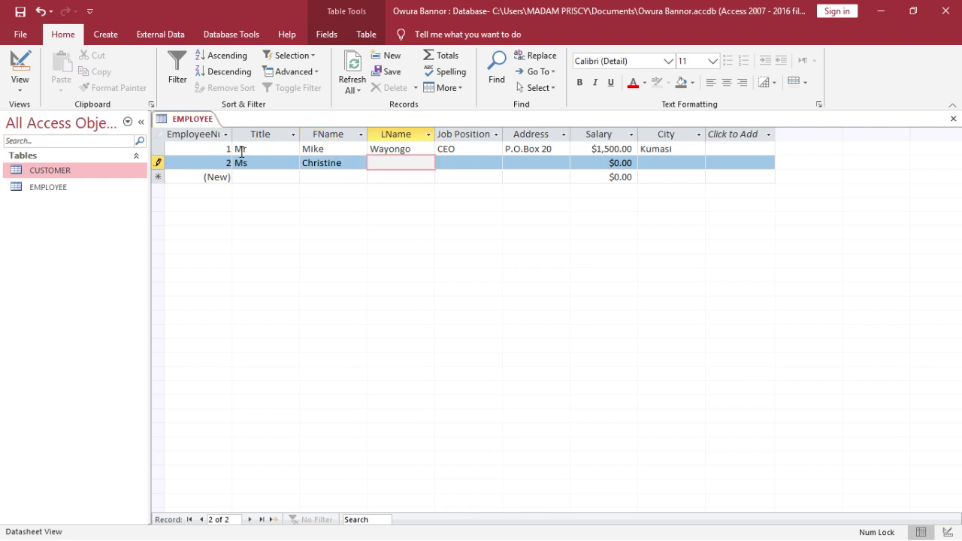
key(Tab)
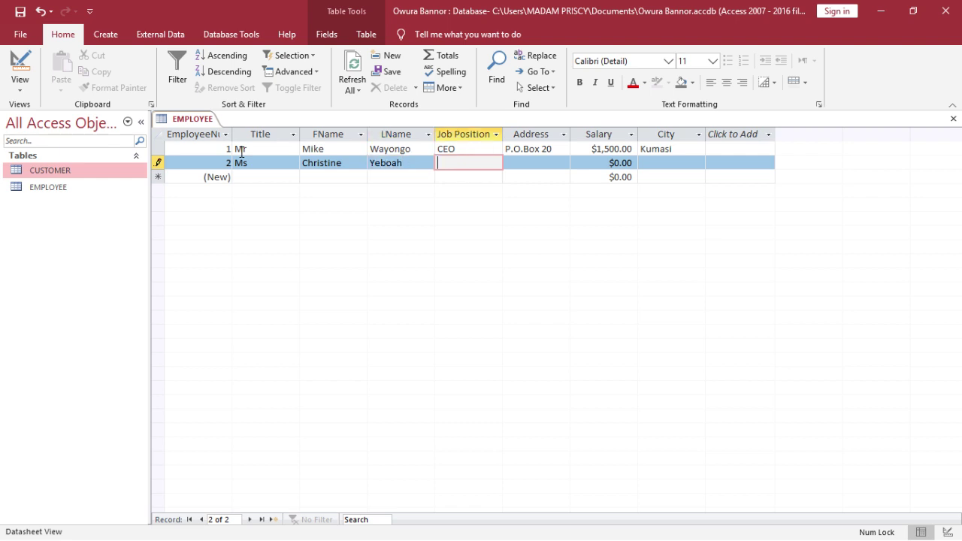
Complete it with Office Manager, the P.O. box address, 1200 salary and Sunyani, then close the table
text(Off)
text(ice )
text(Mana)
text(ger)
key(Tab)
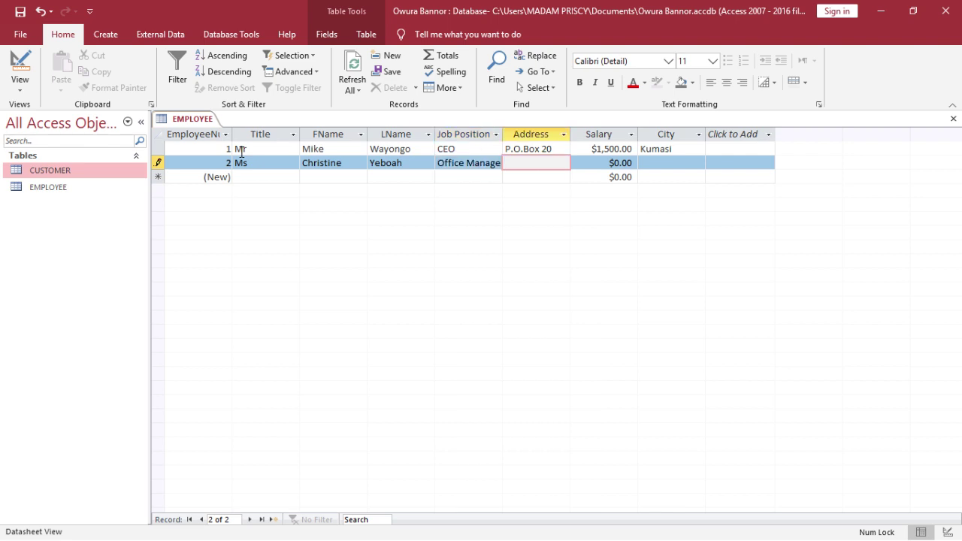
text(P.O.Box 14)
key(Tab)
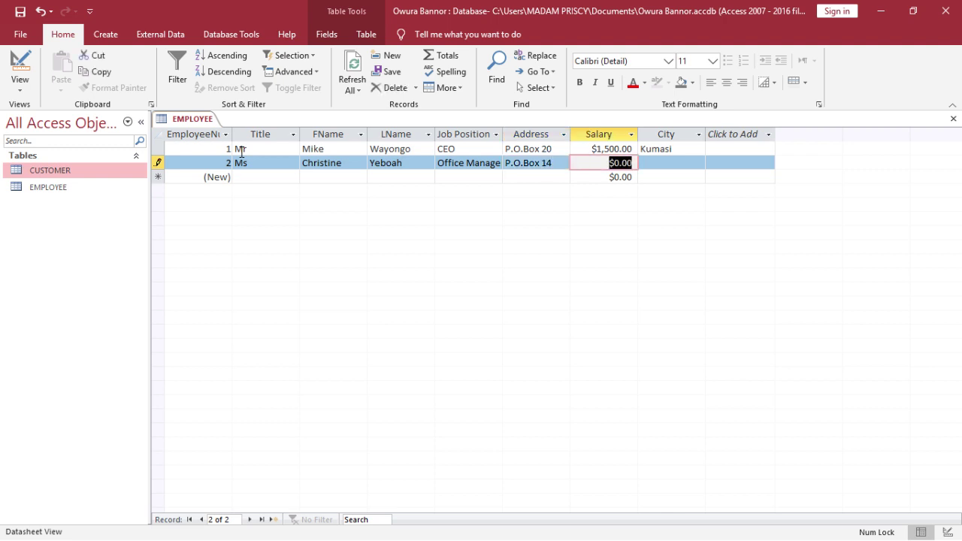
text(1200)
key(Tab)
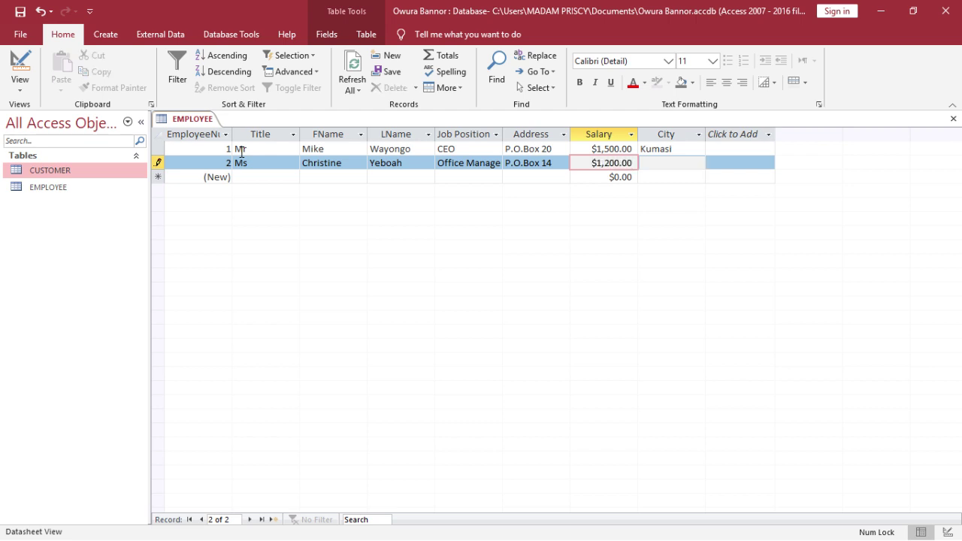
text(Sunyani)
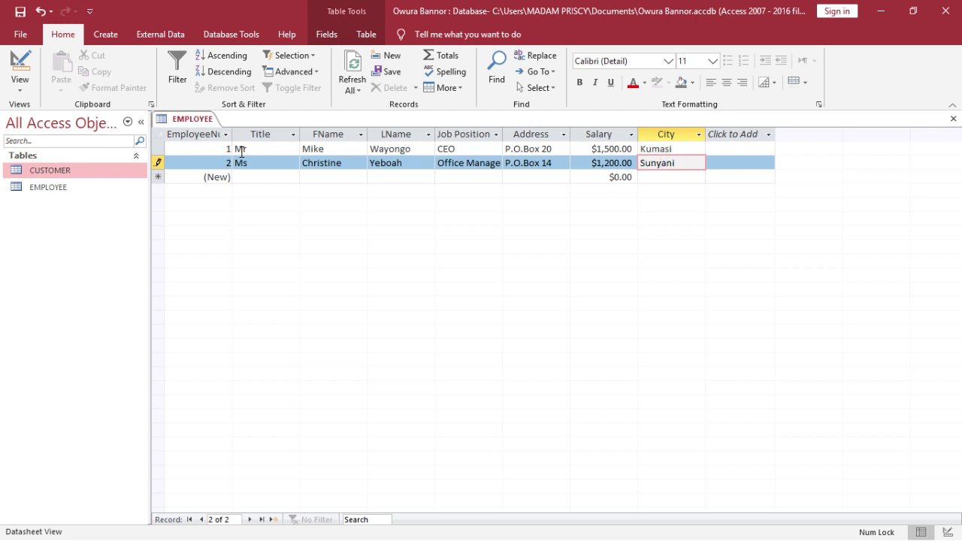
key(Tab)
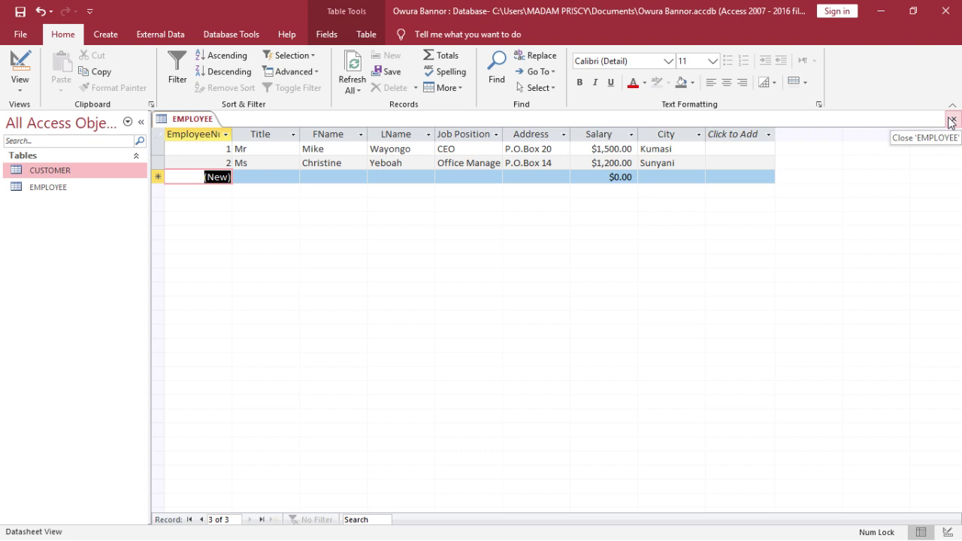
click(951, 121)
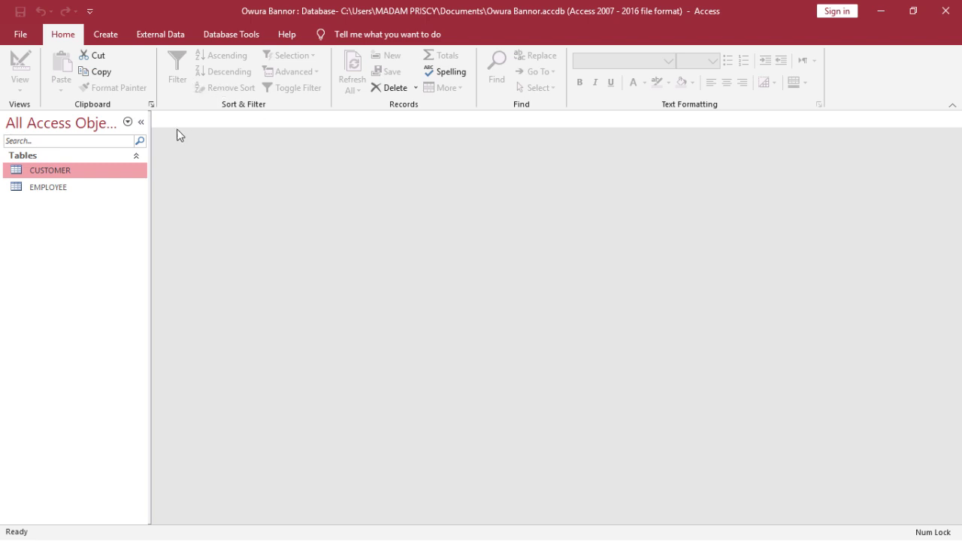
Create a new blank table and save it as PRODUCT, opening it in Design view
click(107, 36)
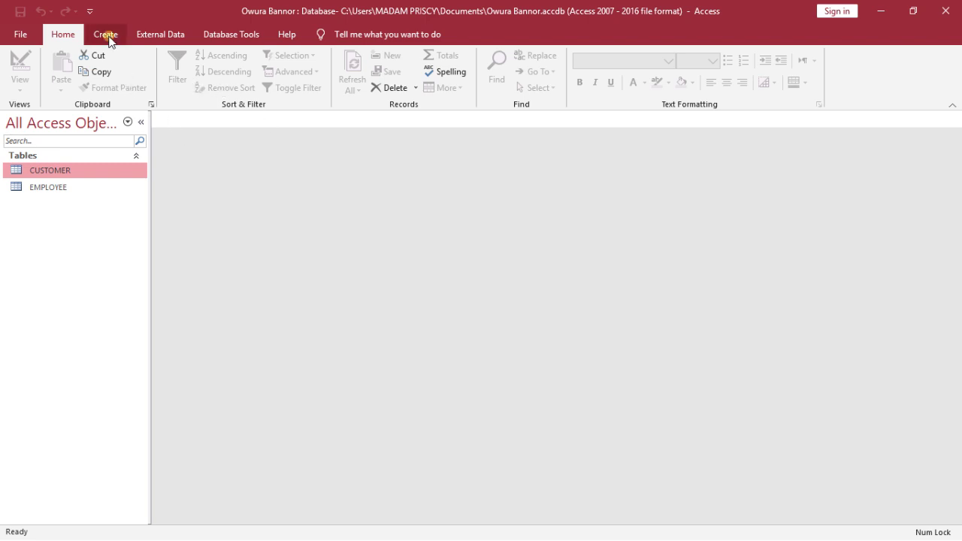
click(82, 59)
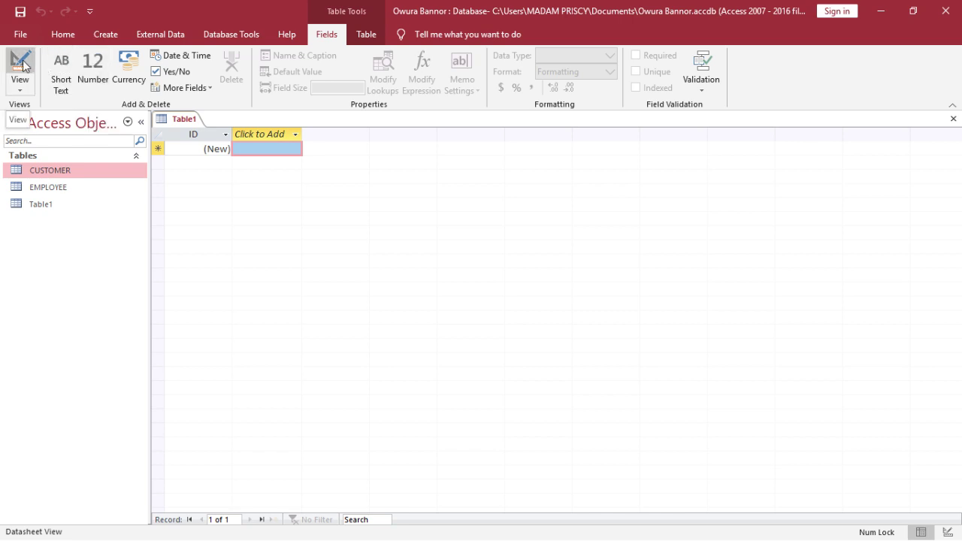
click(21, 63)
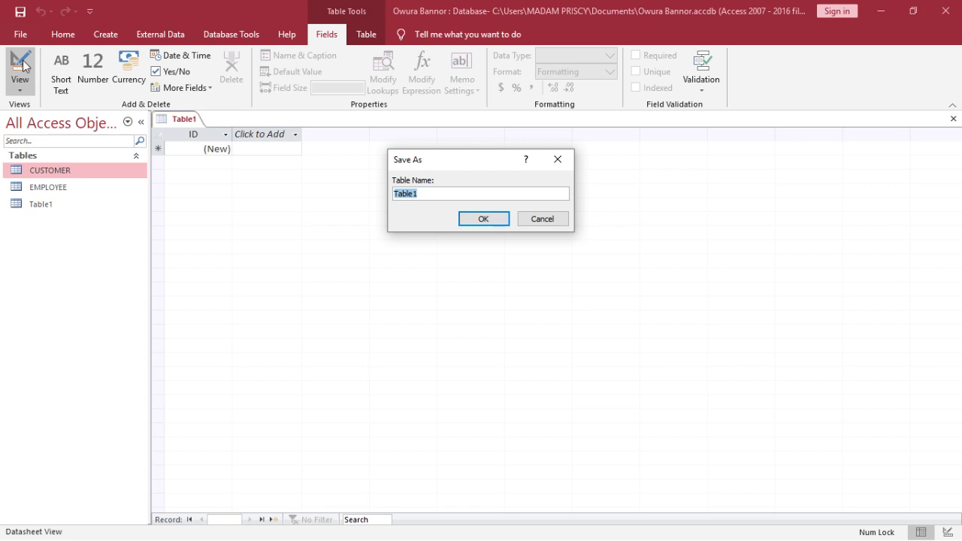
key(Caps_Lock)
text(PRODUCT)
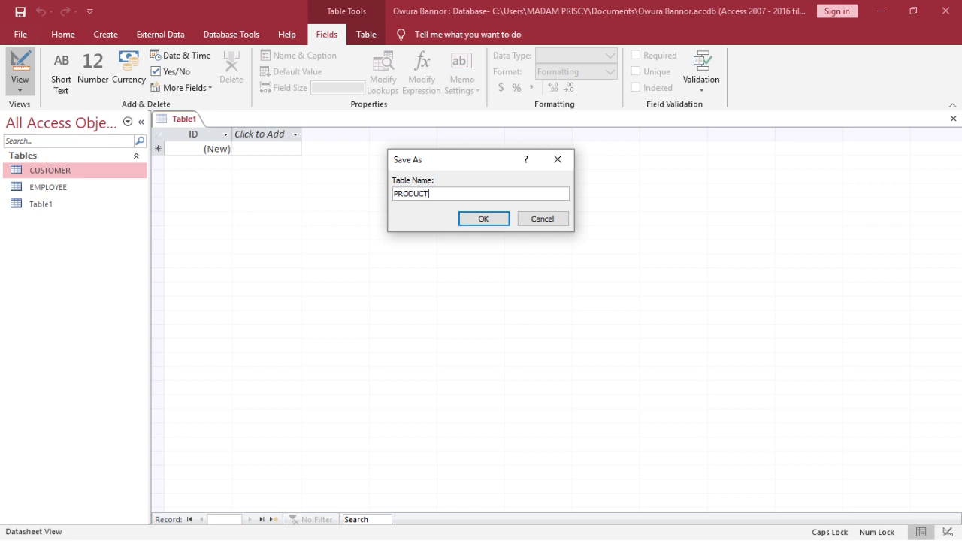
key(Return)
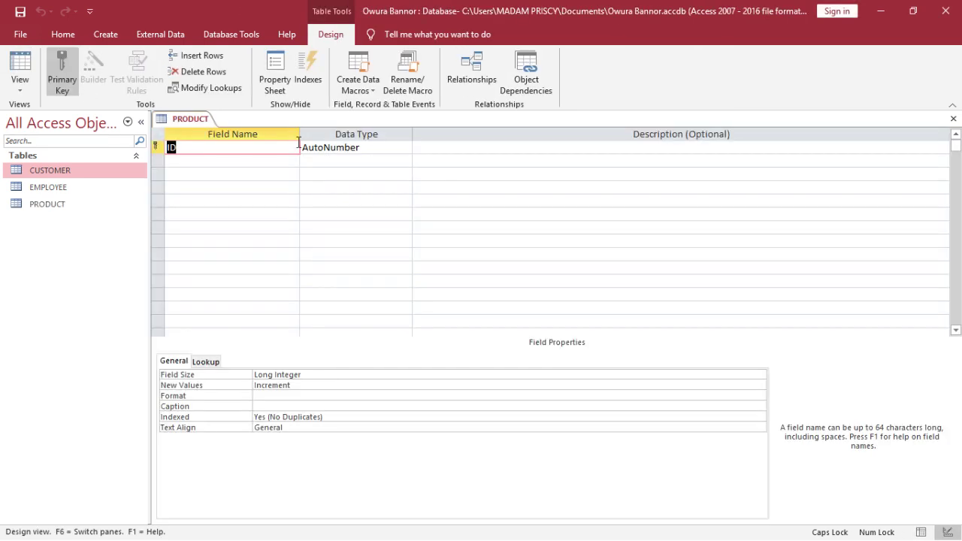
Rename the ID key field to ItemNum
key(Caps_Lock)
key(BackSpace)
text(Iten)
key(BackSpace)
text(m)
text(Nuj)
key(BackSpace)
text(m)
Add ItemName as Short Text and RetailPrice with the Currency data type
click(221, 163)
text(ItemName)
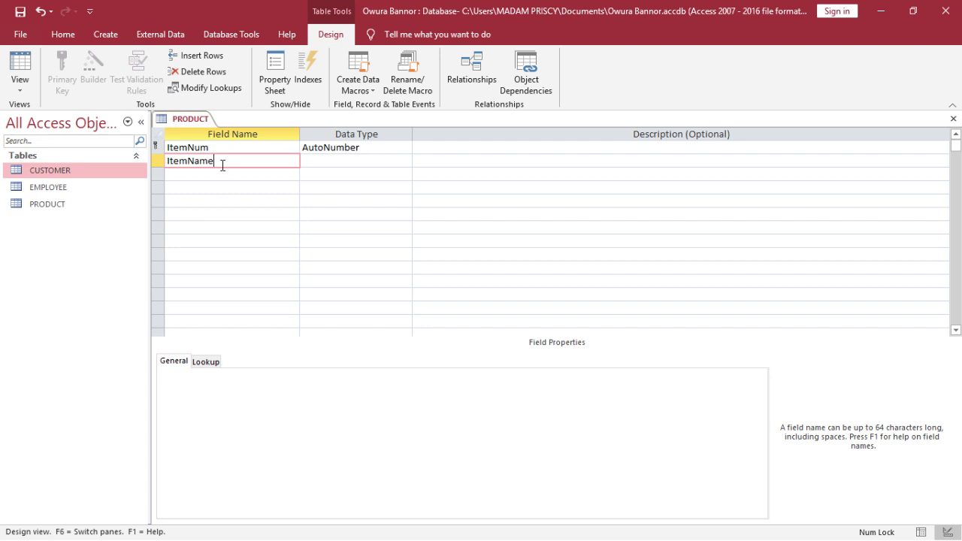
key(Tab)
key(Tab)
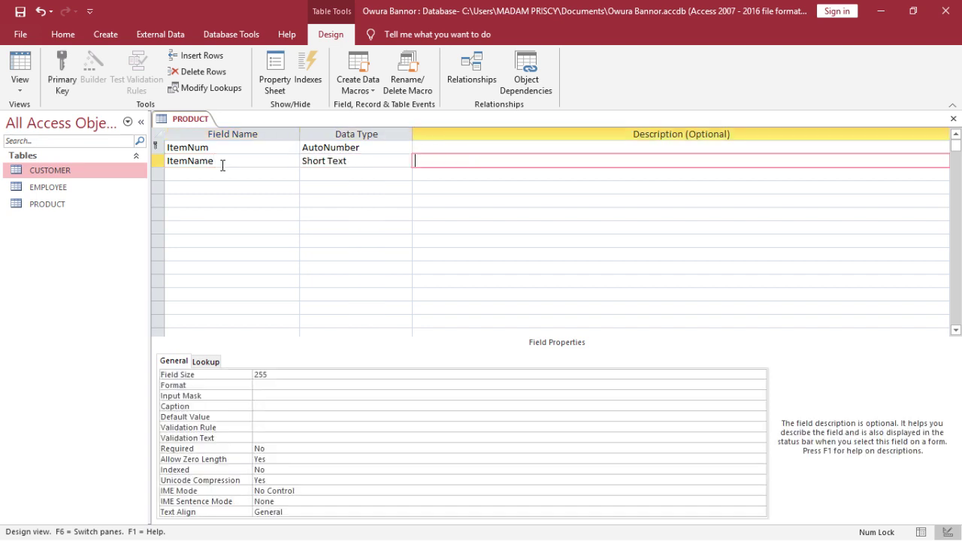
key(Tab)
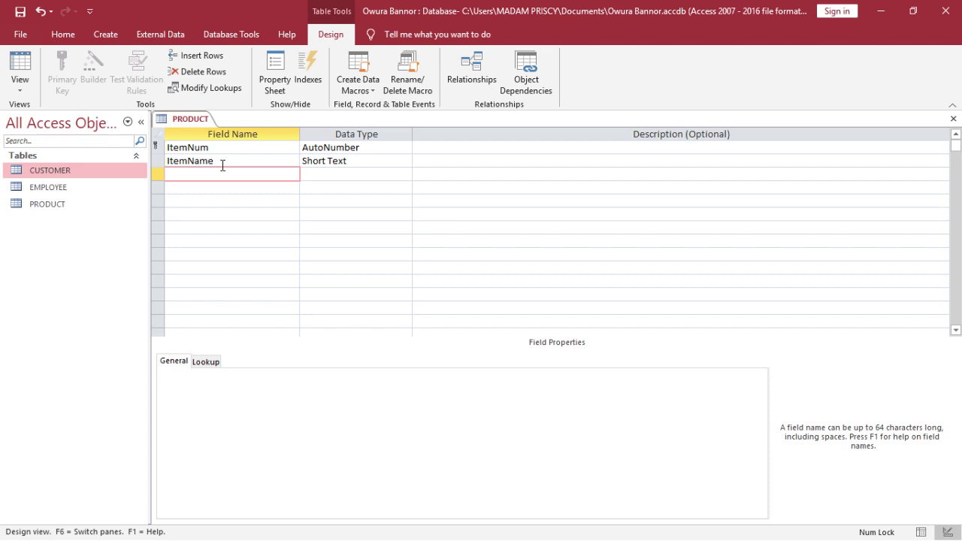
text(RetailPrice)
key(Tab)
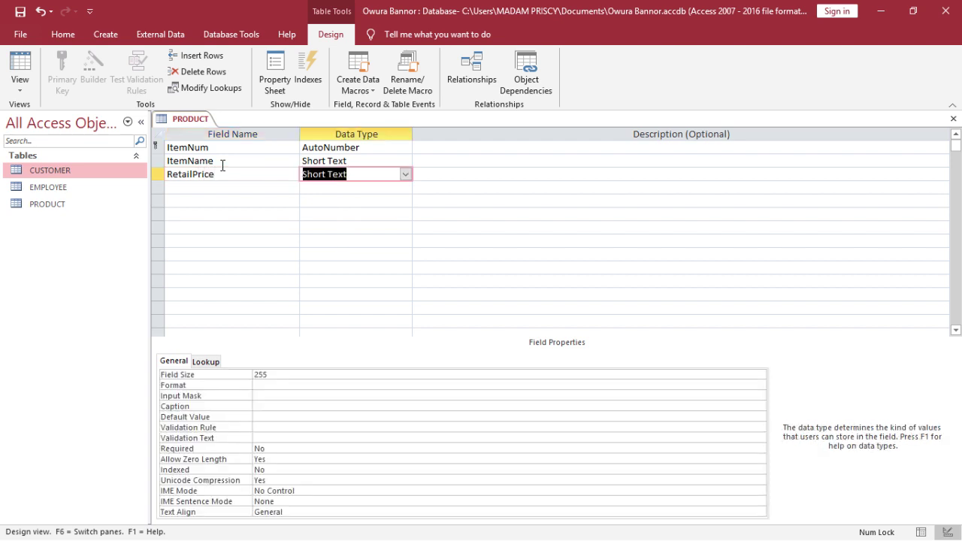
text(currency)
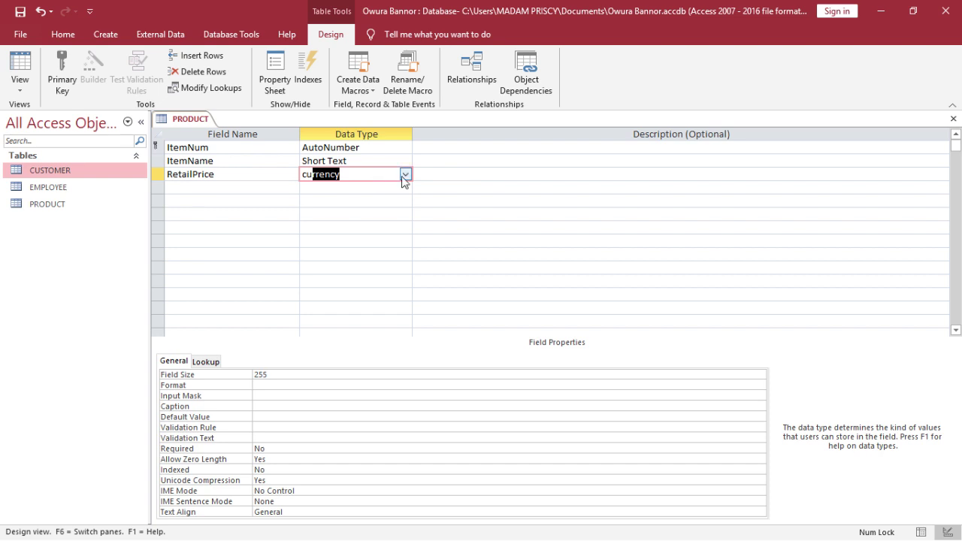
click(404, 175)
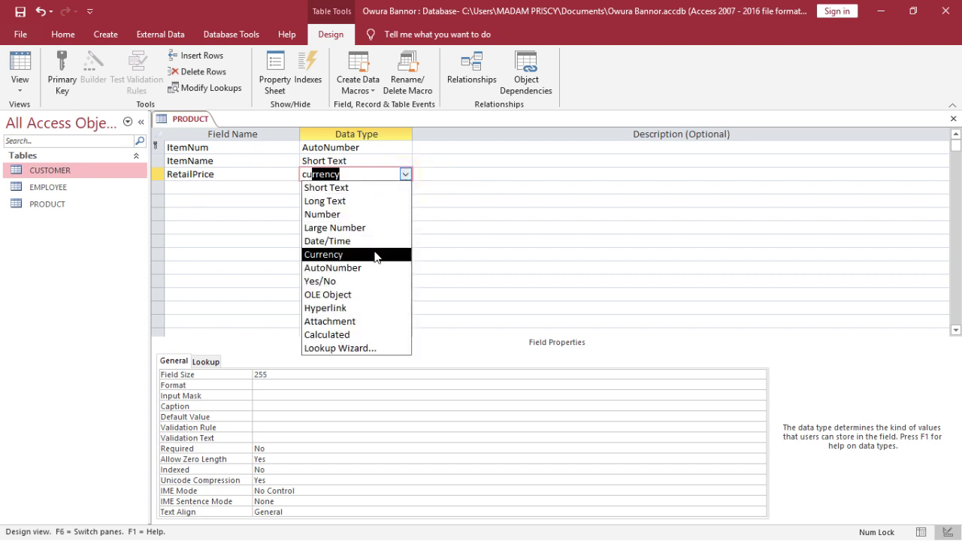
click(373, 254)
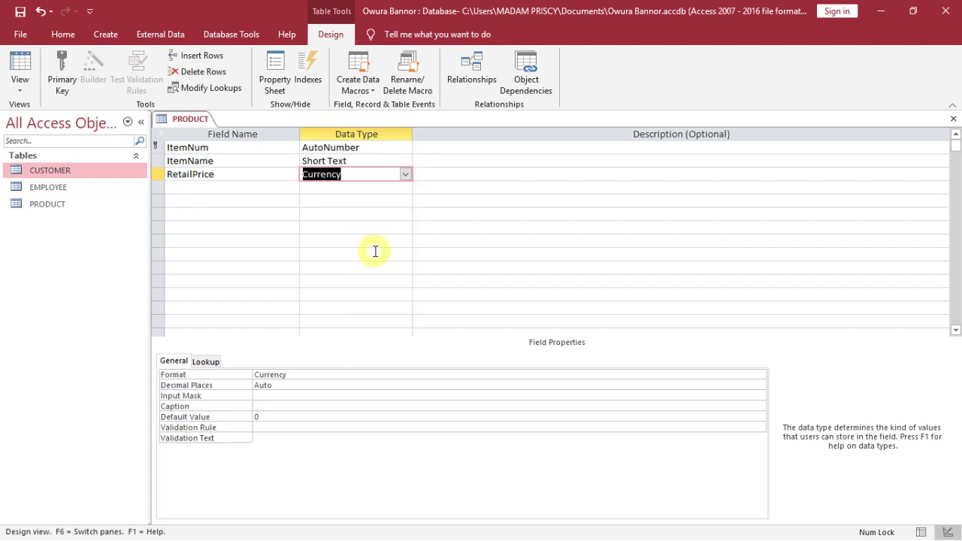
click(221, 153)
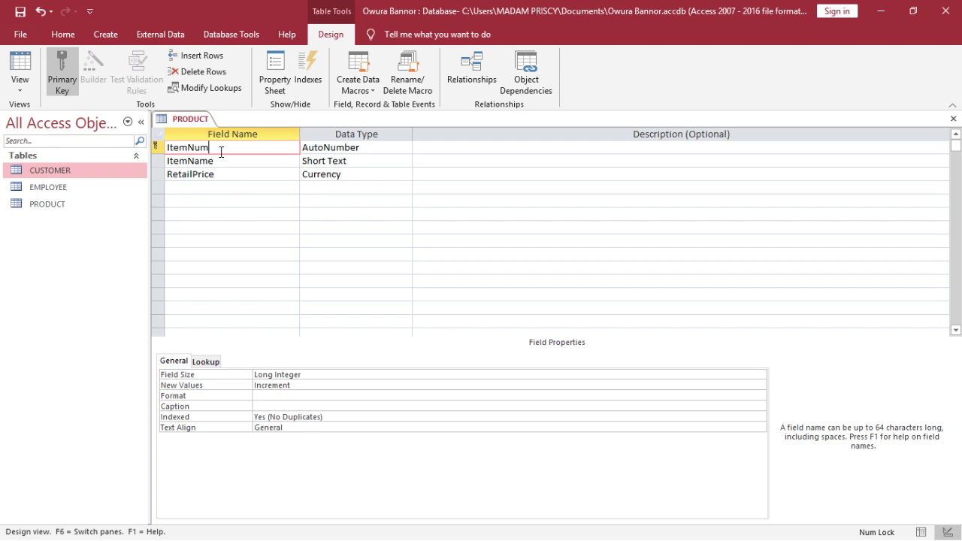
click(218, 162)
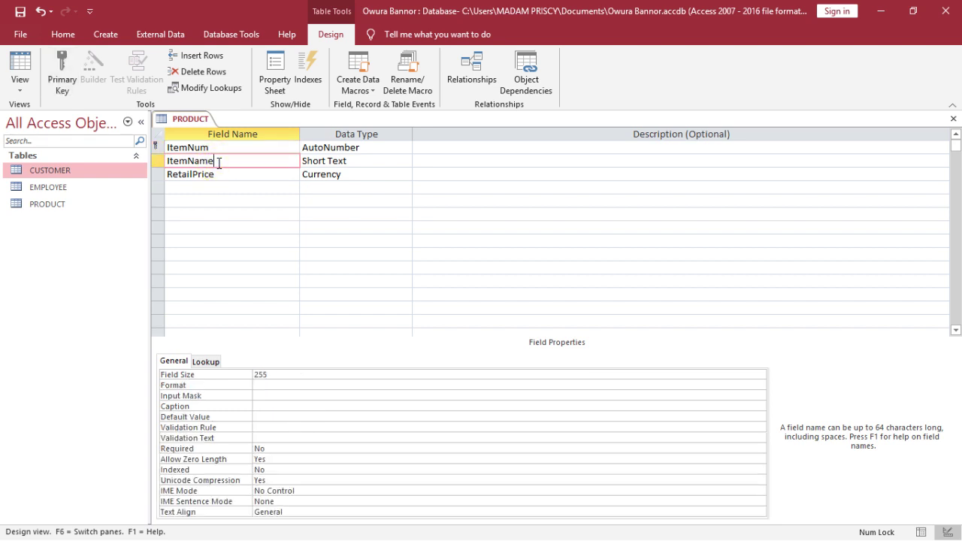
click(52, 73)
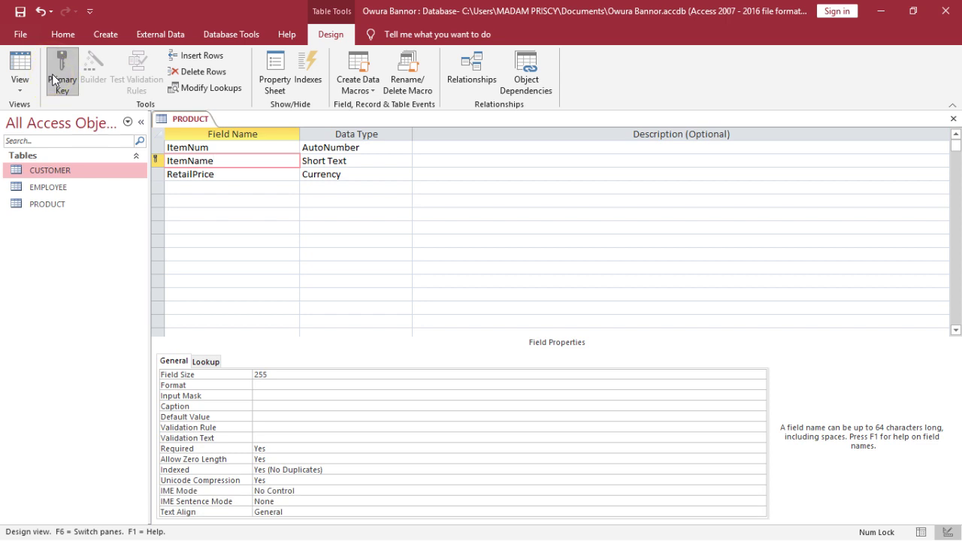
click(254, 148)
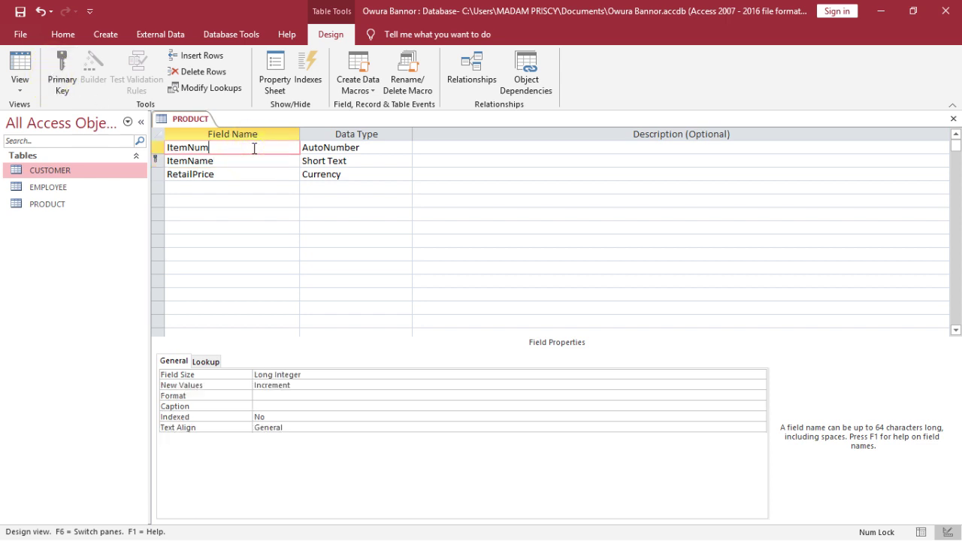
right_click(254, 148)
click(277, 159)
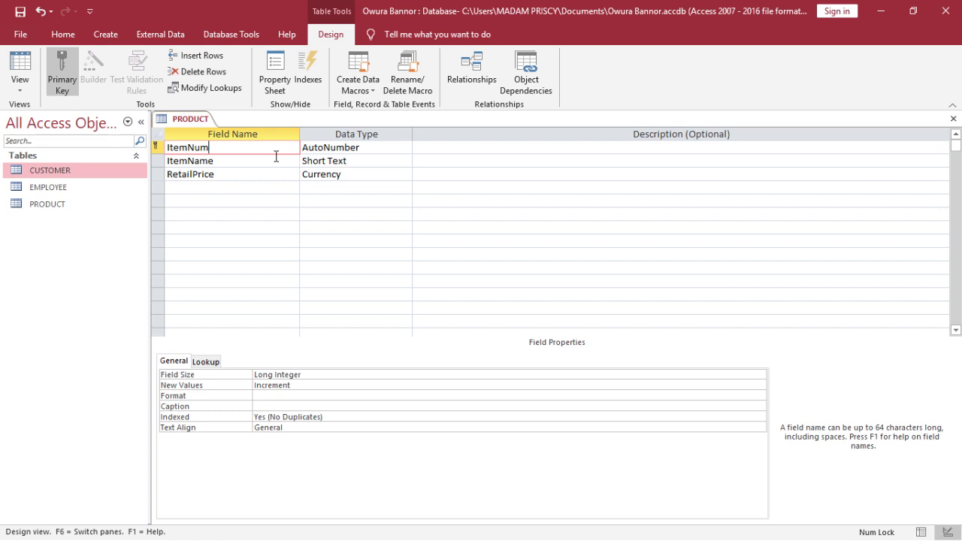
Save the table, switch to Datasheet view, and enter Milk priced at 26
click(19, 60)
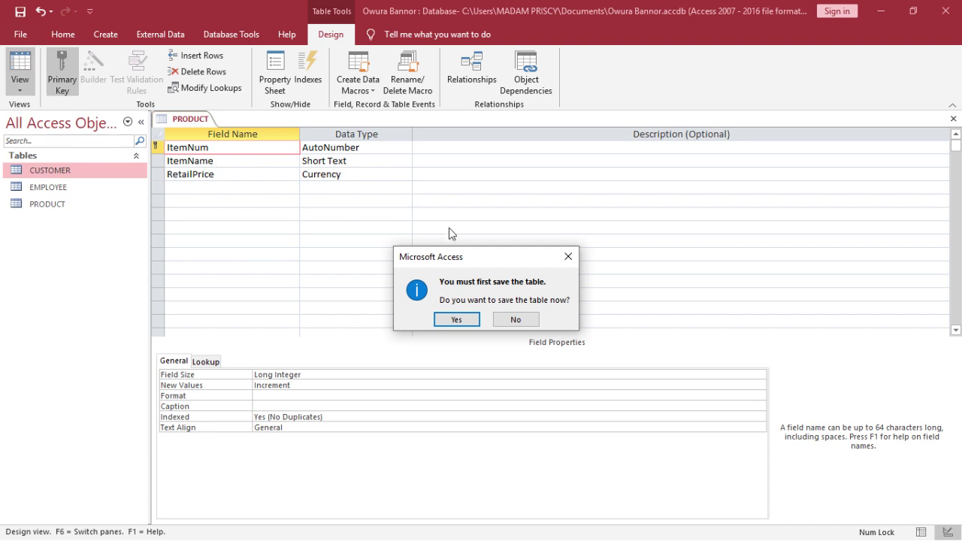
click(455, 319)
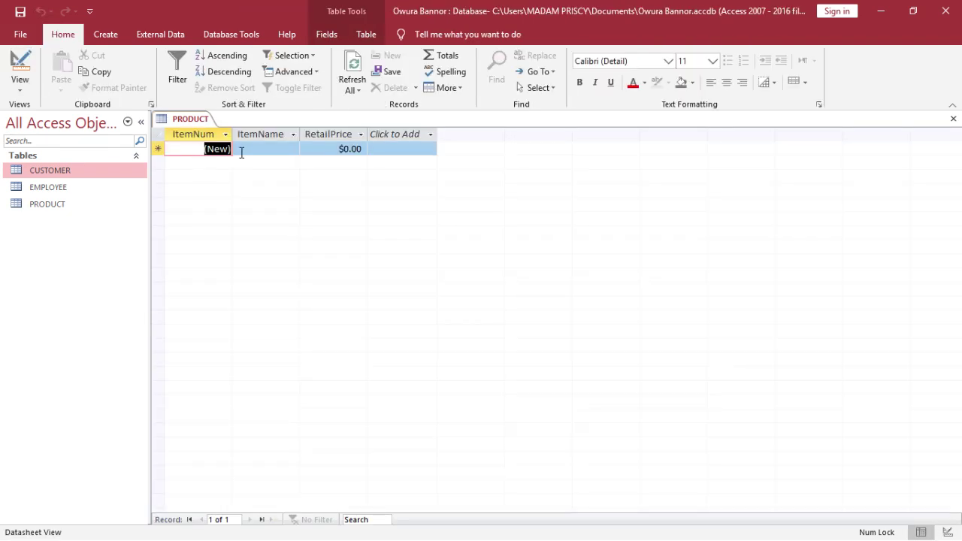
click(243, 151)
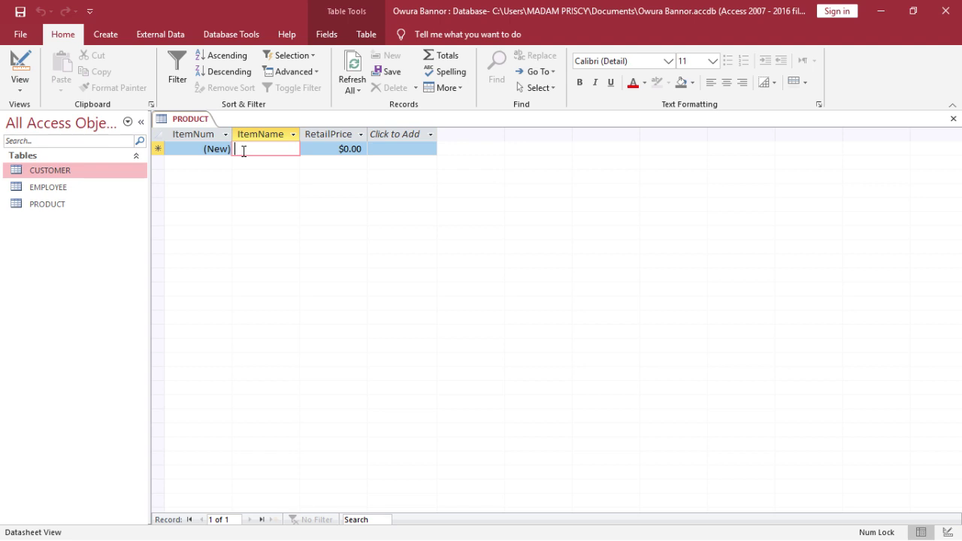
text(MT)
text(lk)
key(Tab)
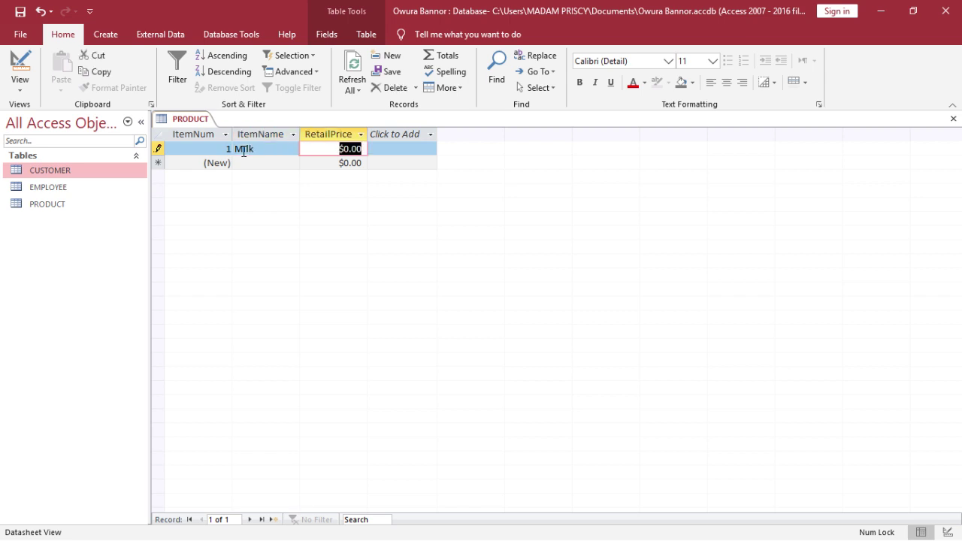
text(26)
key(Tab)
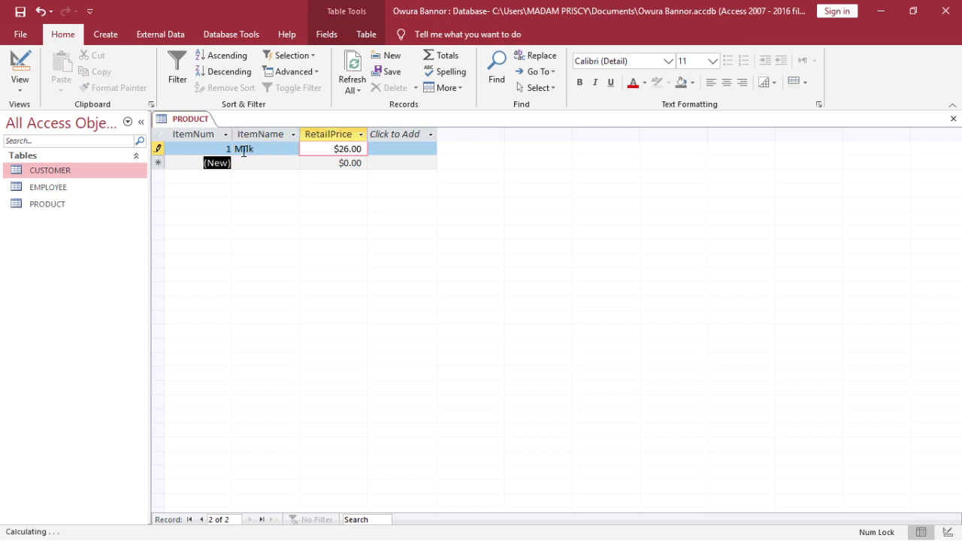
Enter the second record, Milo, with a retail price of 30
key(Tab)
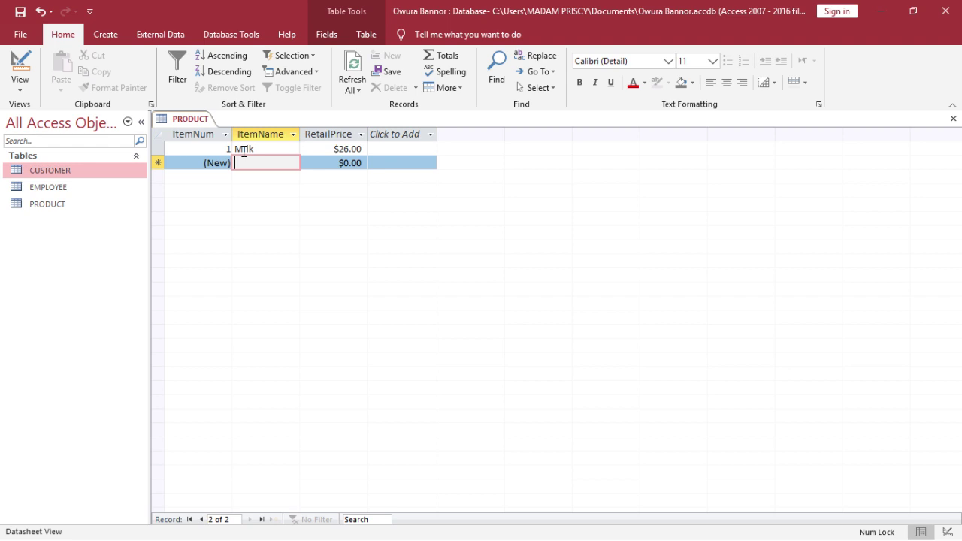
text(Milo)
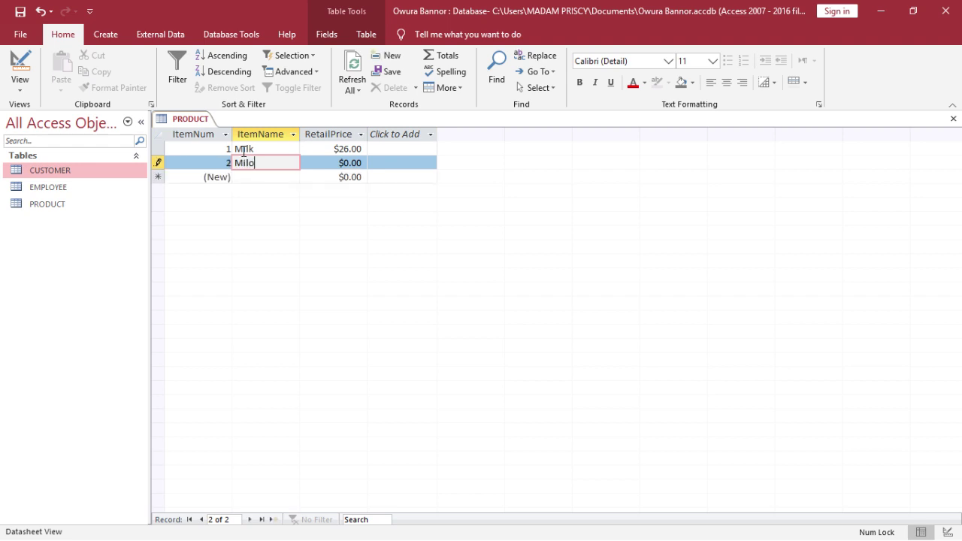
key(Tab)
text(30)
key(Tab)
key(Tab)
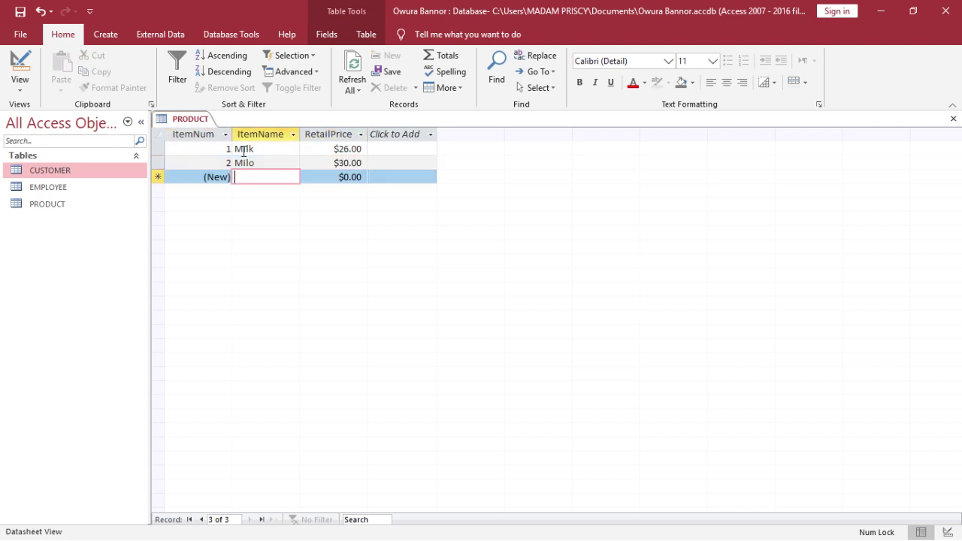